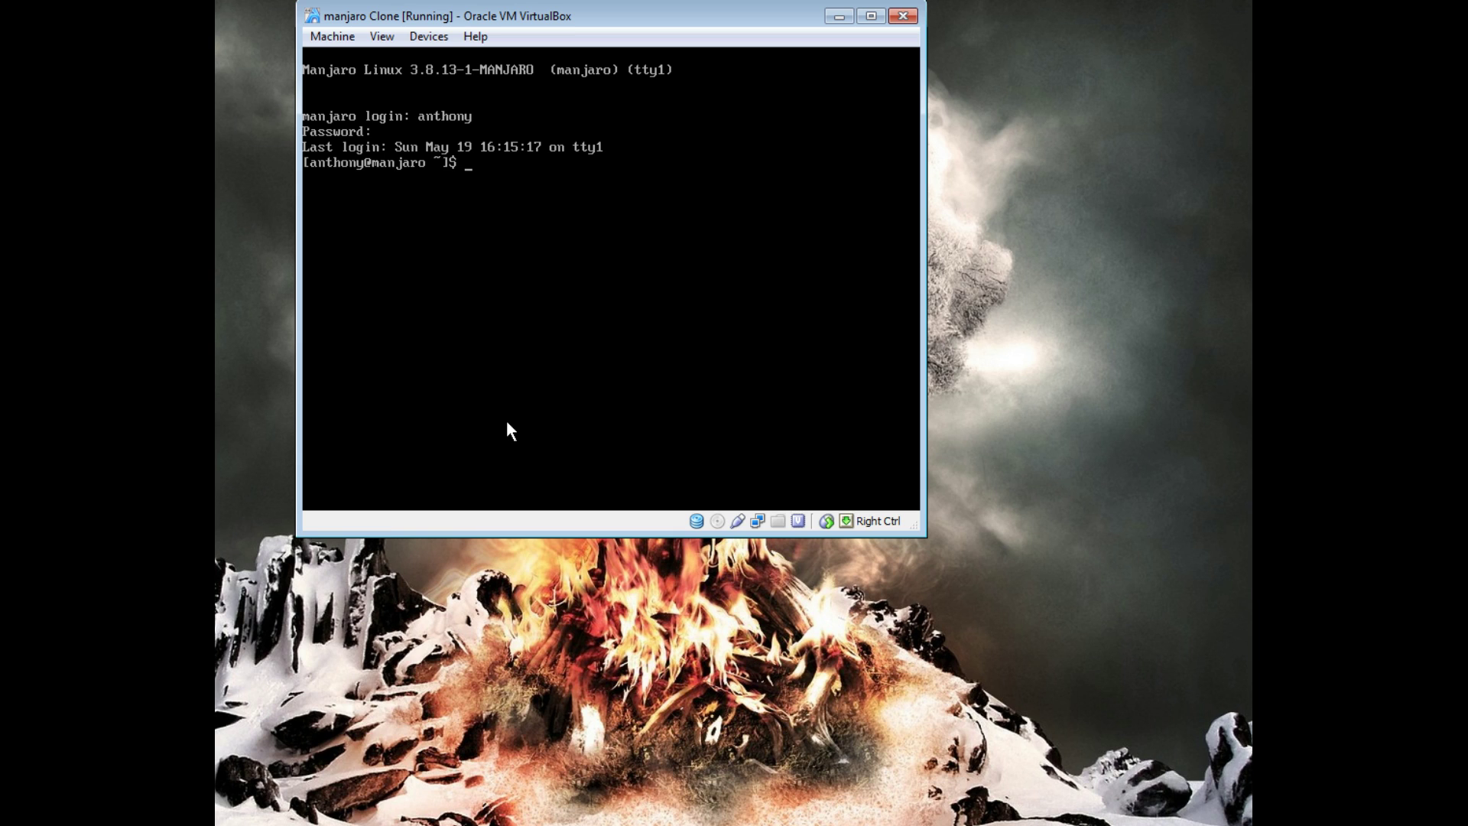
Install lxdm with sudo pacman -S lxdm, entering the sudo password and accepting the install
click(598, 344)
text(sudo pacman -S lxdm)
key(Return)
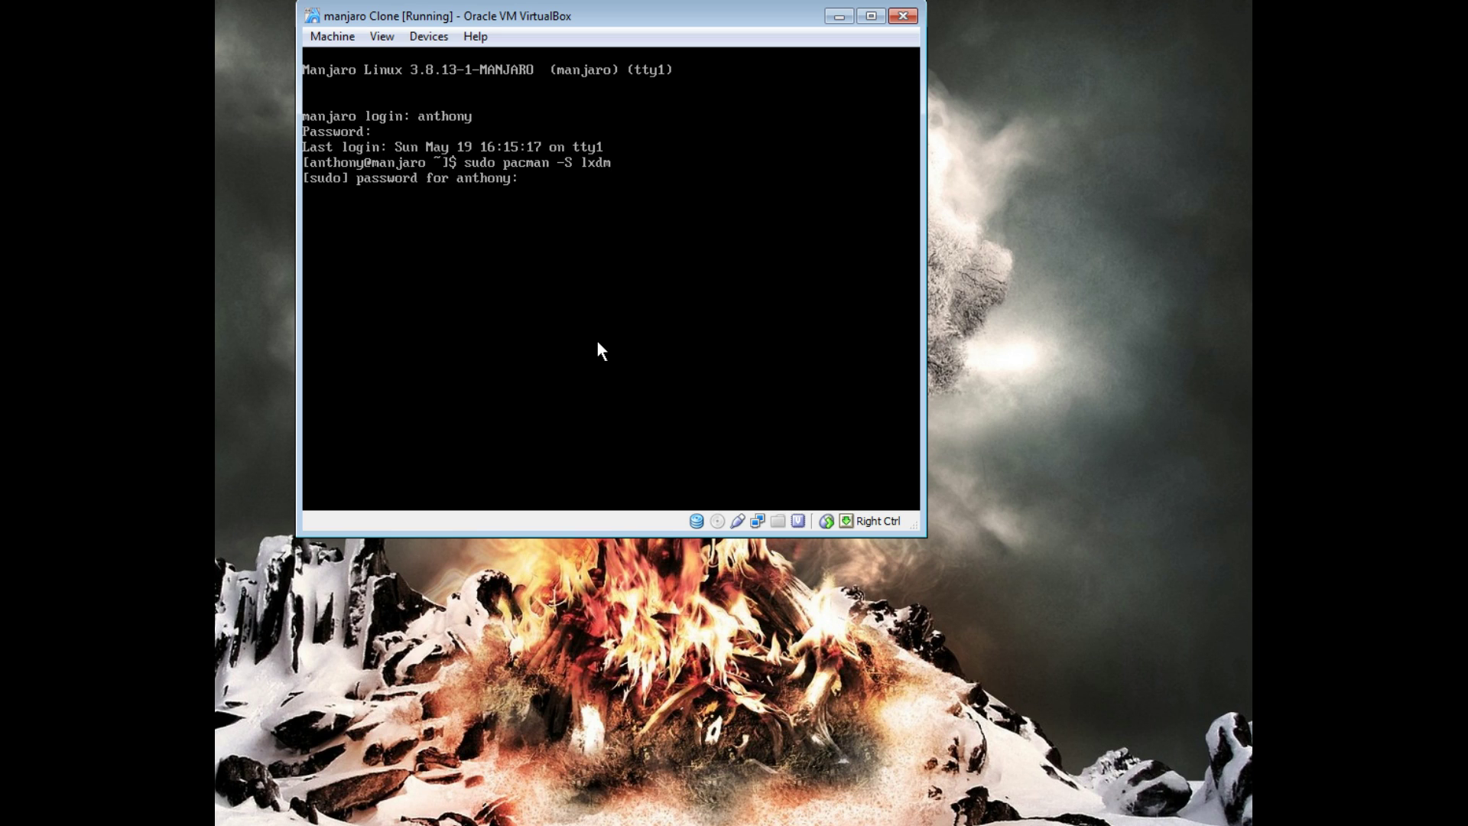
key(Return)
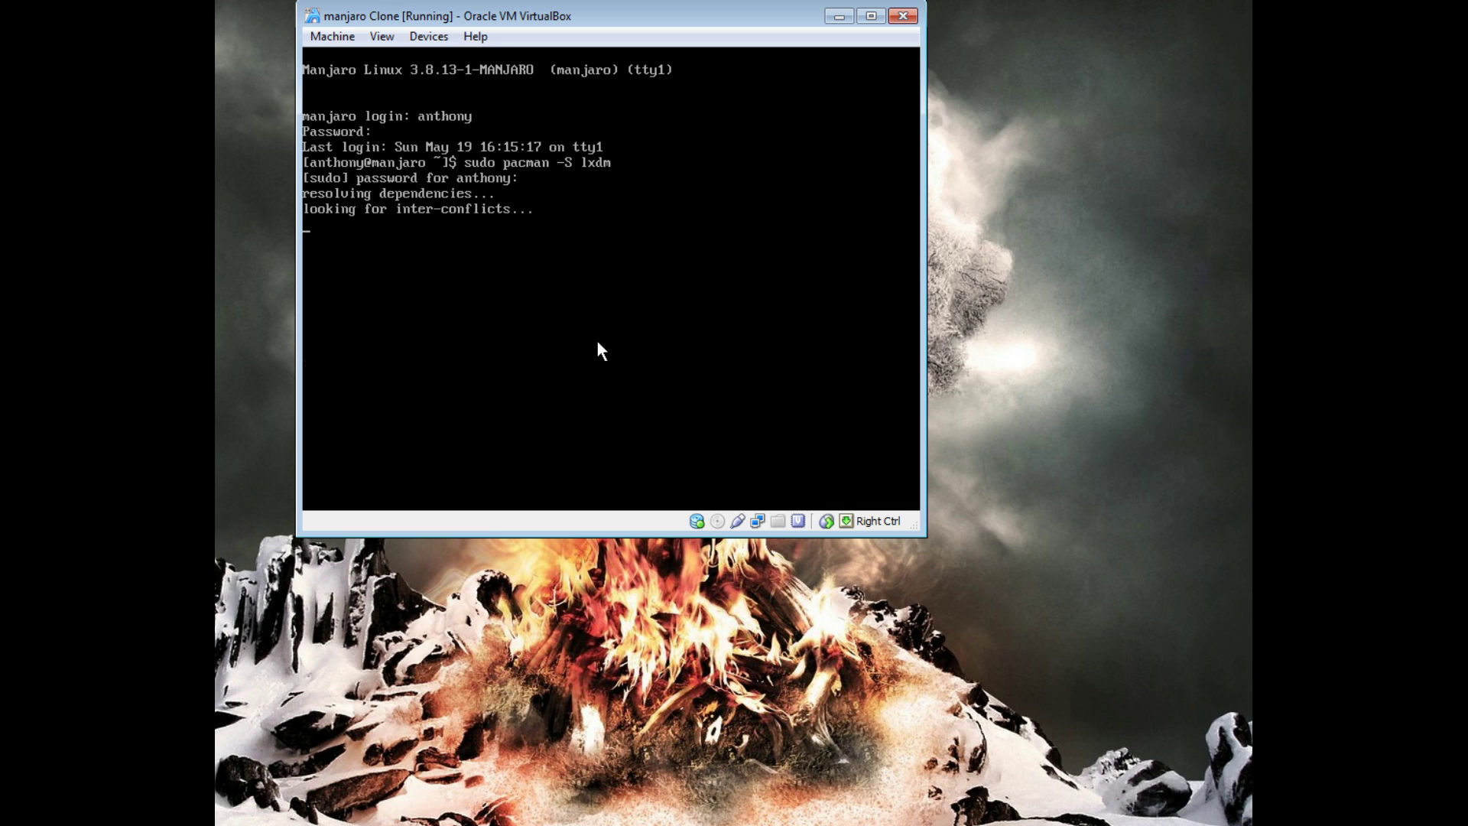
key(Return)
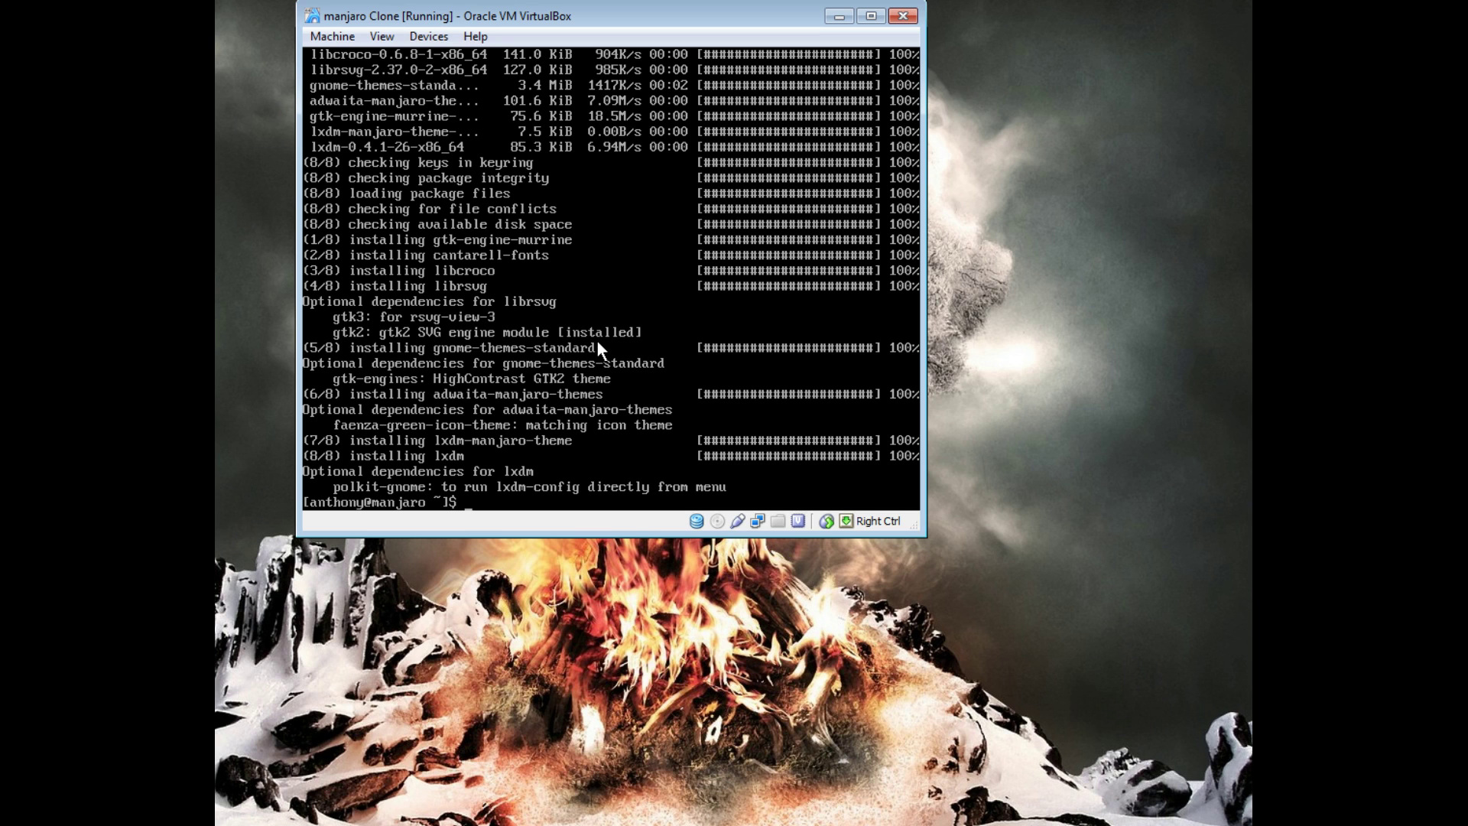
Run sudo systemctl enable lxdm.service -f to make lxdm the display manager
text(sudo systemctl enable lxd)
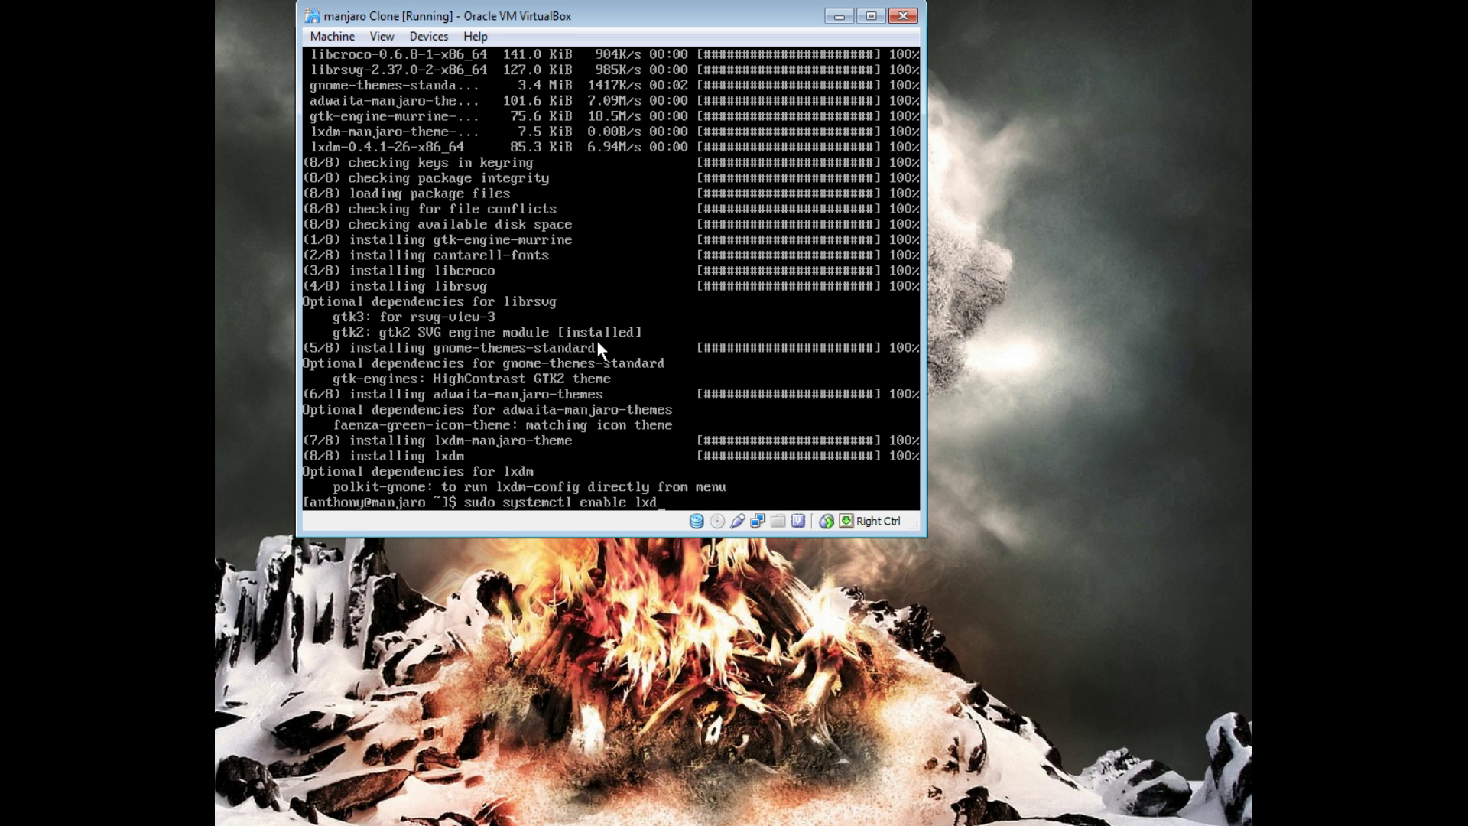
text(m.service -f)
key(Return)
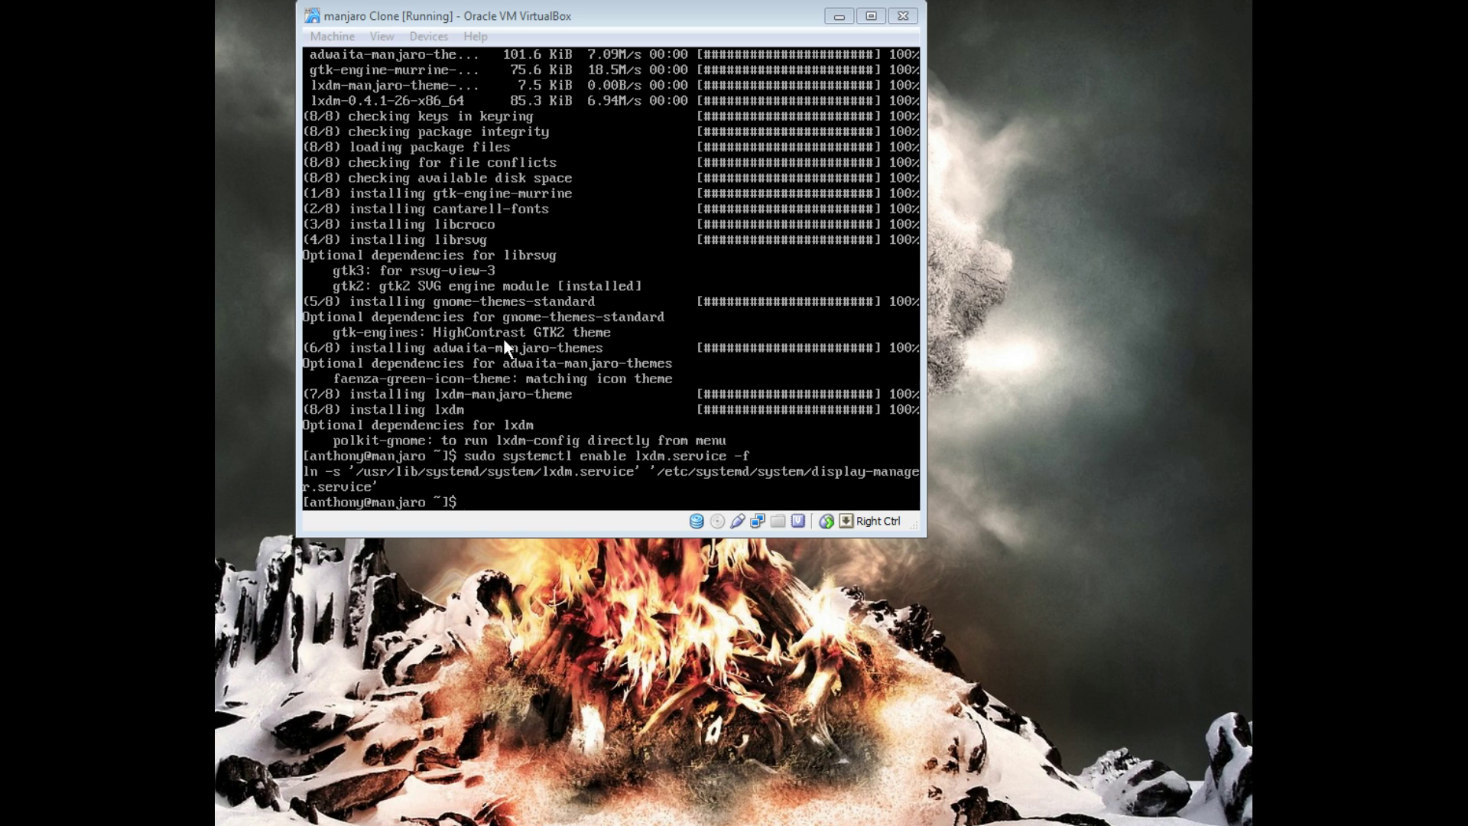
click(622, 355)
Install Openbox with sudo pacman -S openbox
text(sudo pacm)
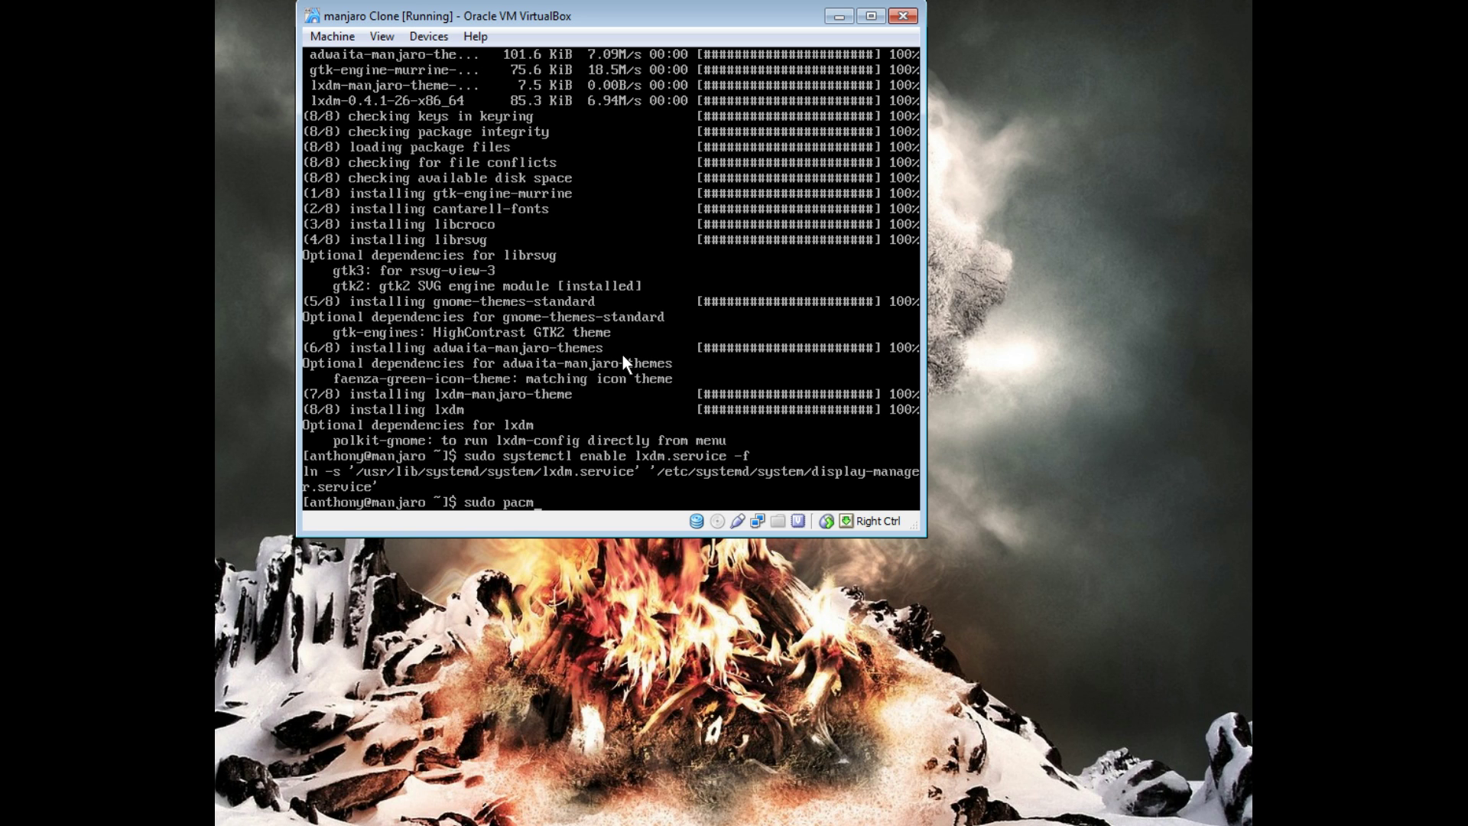
text(an -S openbox)
key(Return)
key(Return)
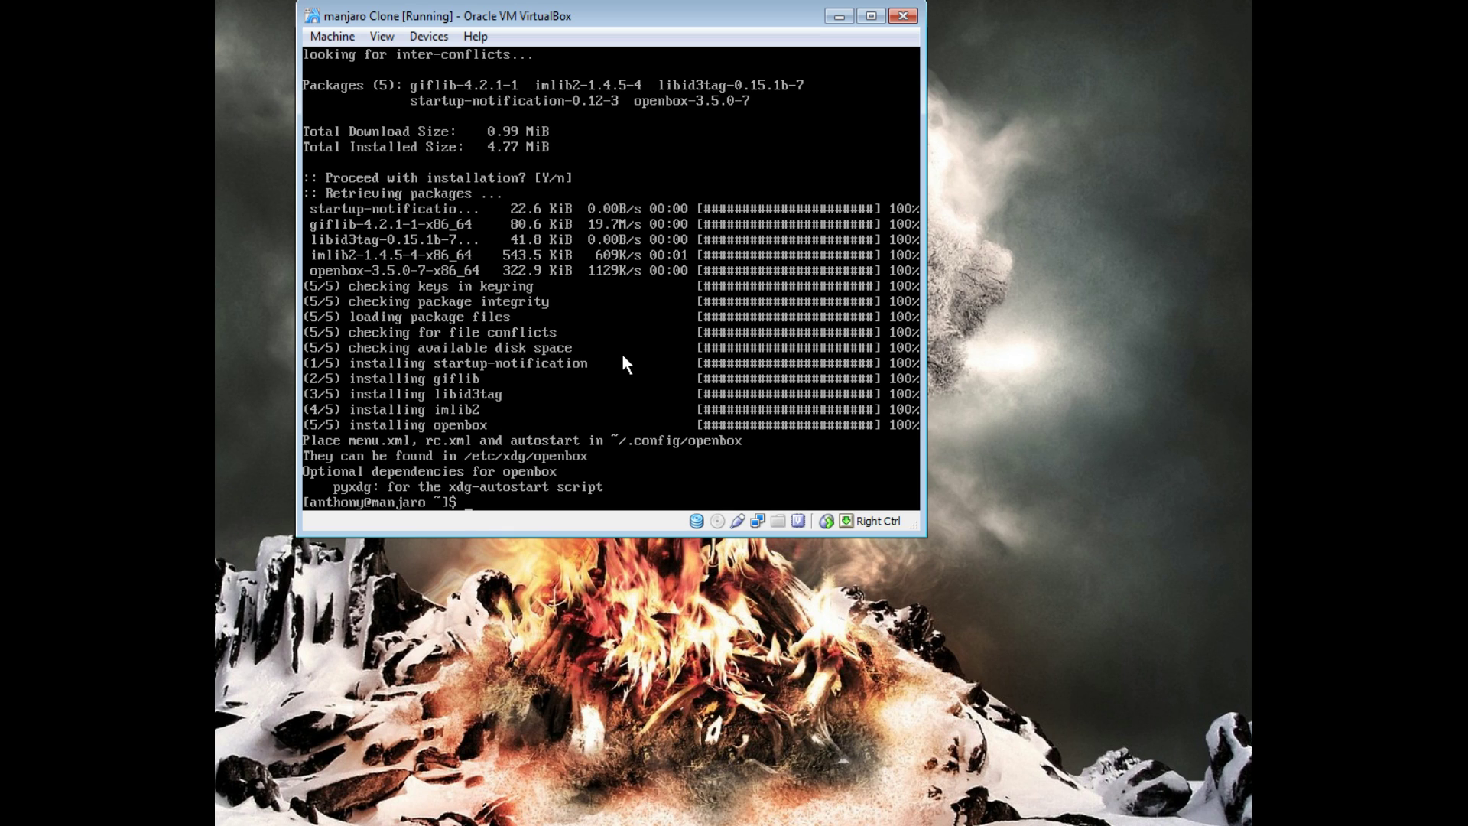
Run sudo pacman -S for oblogout, obconf, obmenu, openbox-themes, pcmanfm and gnome-terminal
text(sudo pacman -S)
text(oblogou)
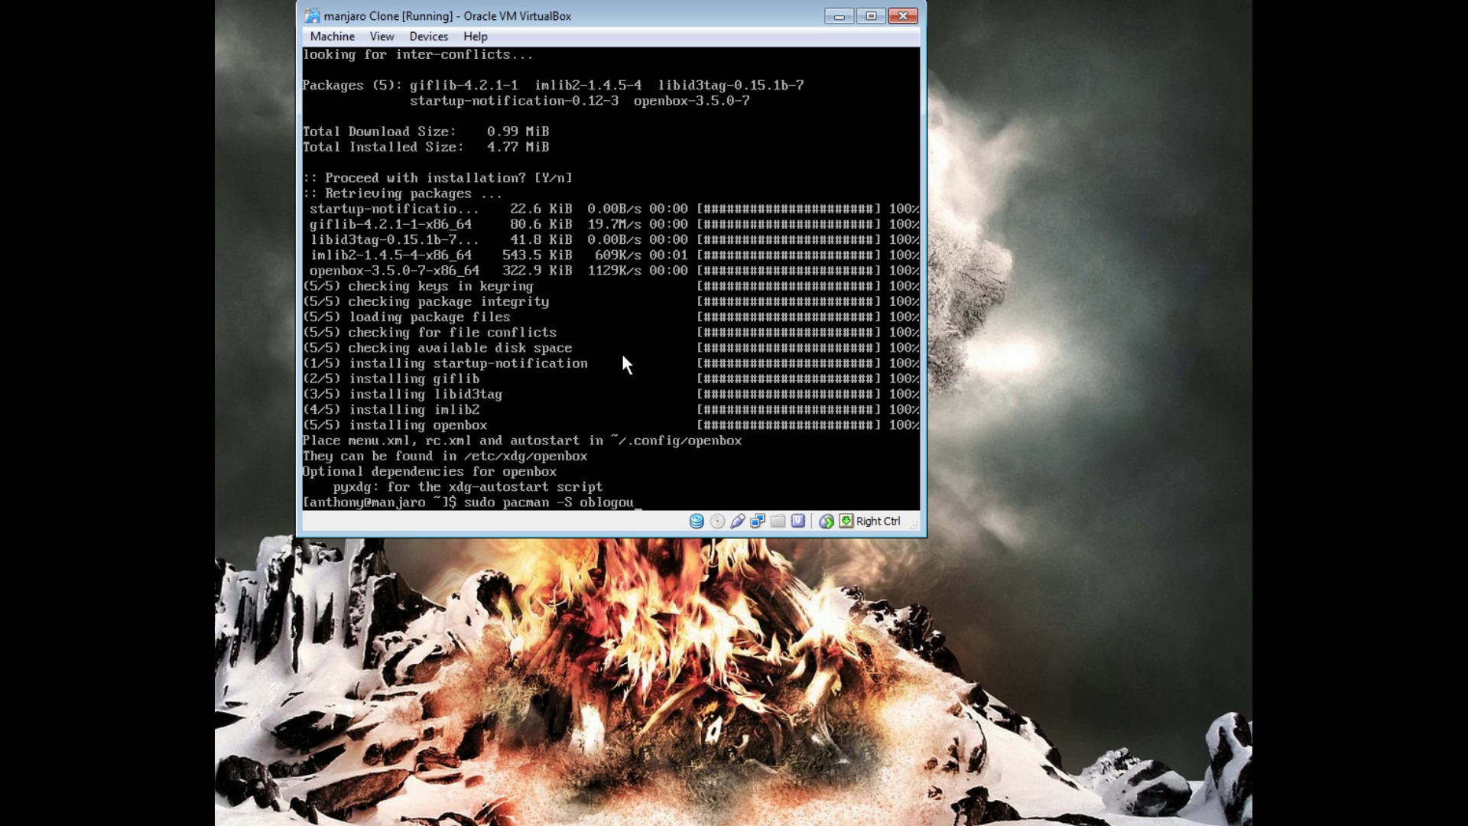
text(t obconf obmenu openbox)
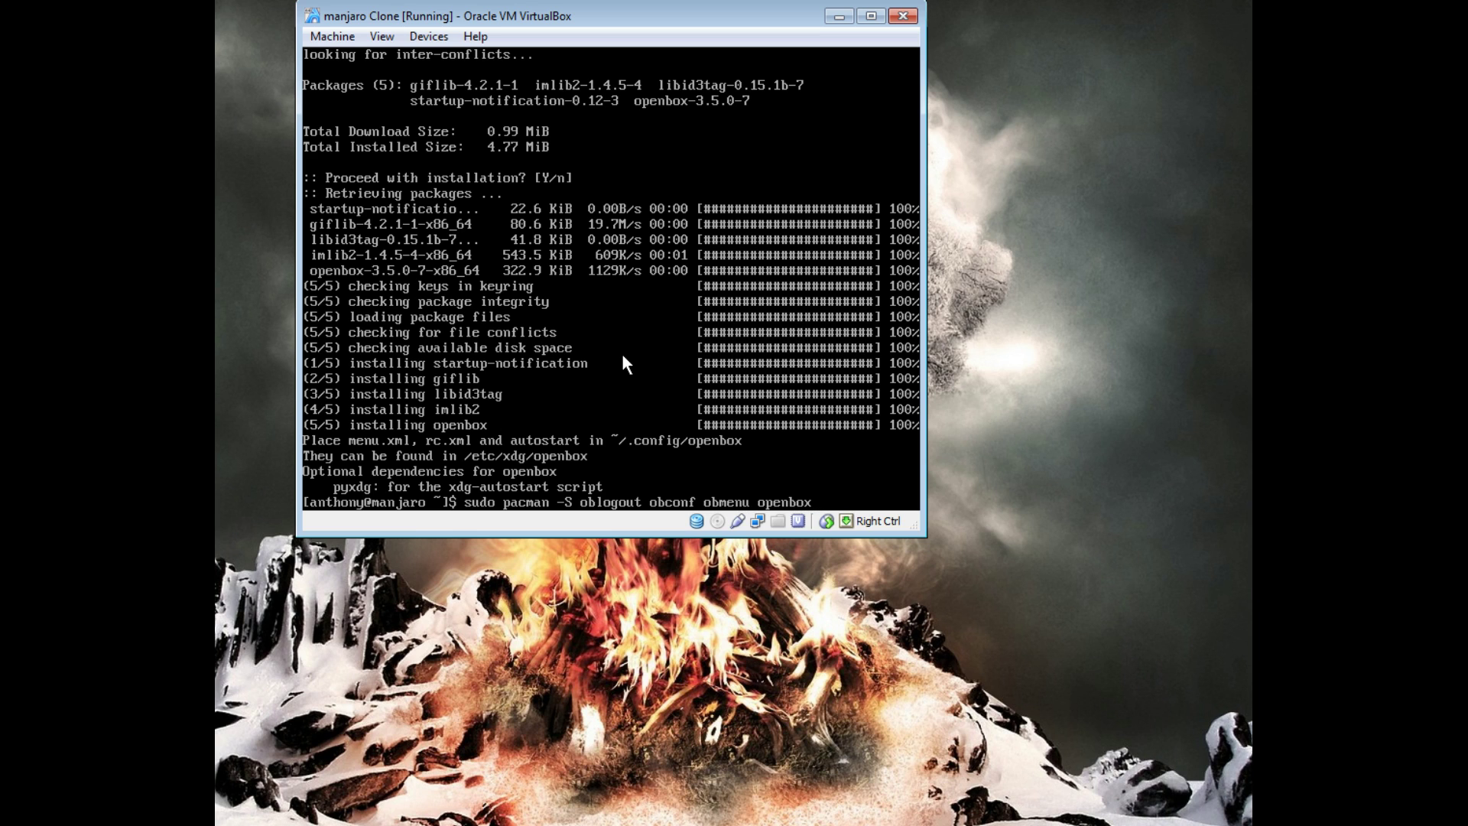
text(-themes pcmanfm)
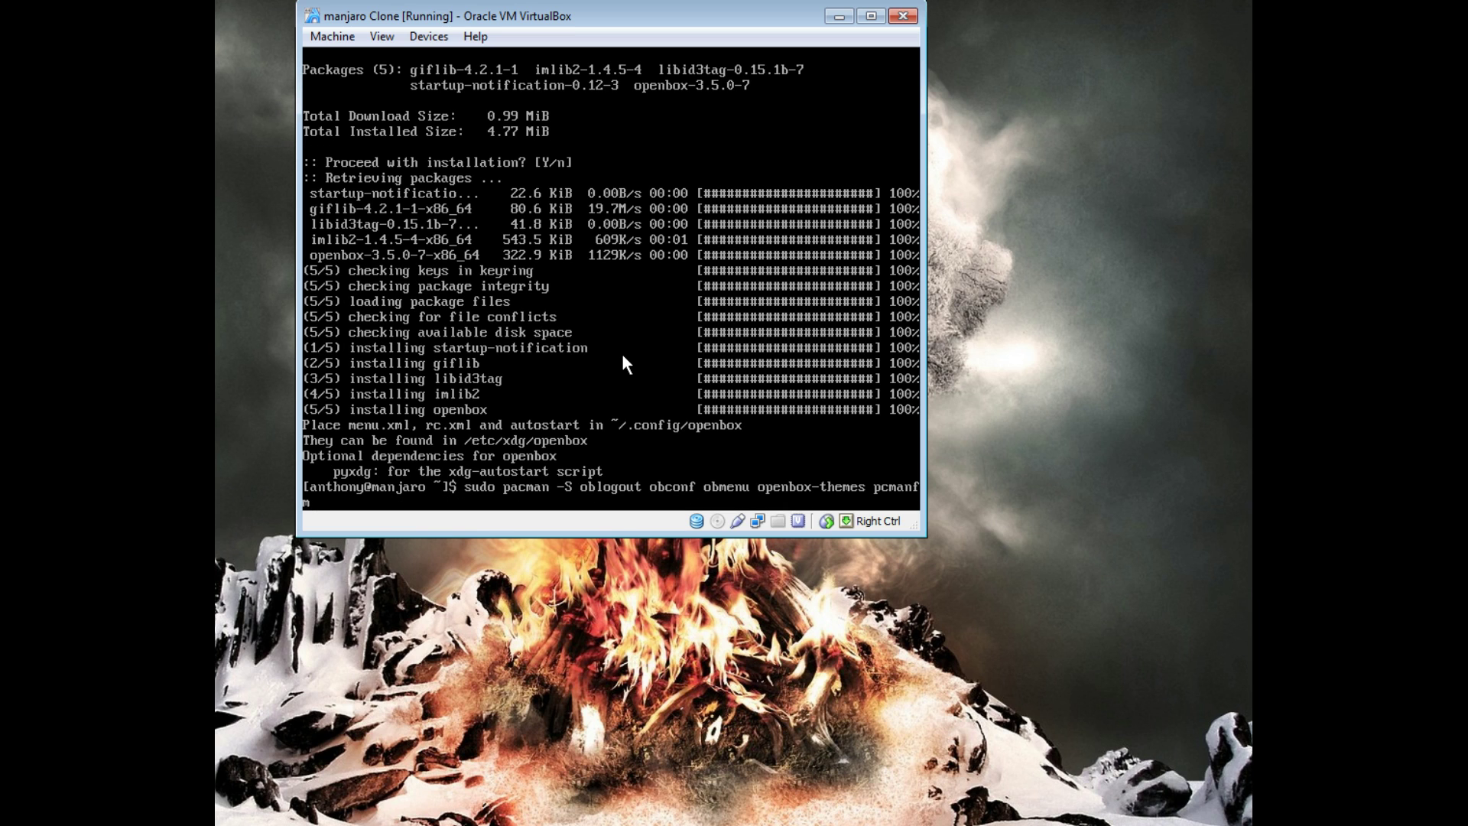
text( gnome--)
key(BackSpace)
text(terminal)
key(Return)
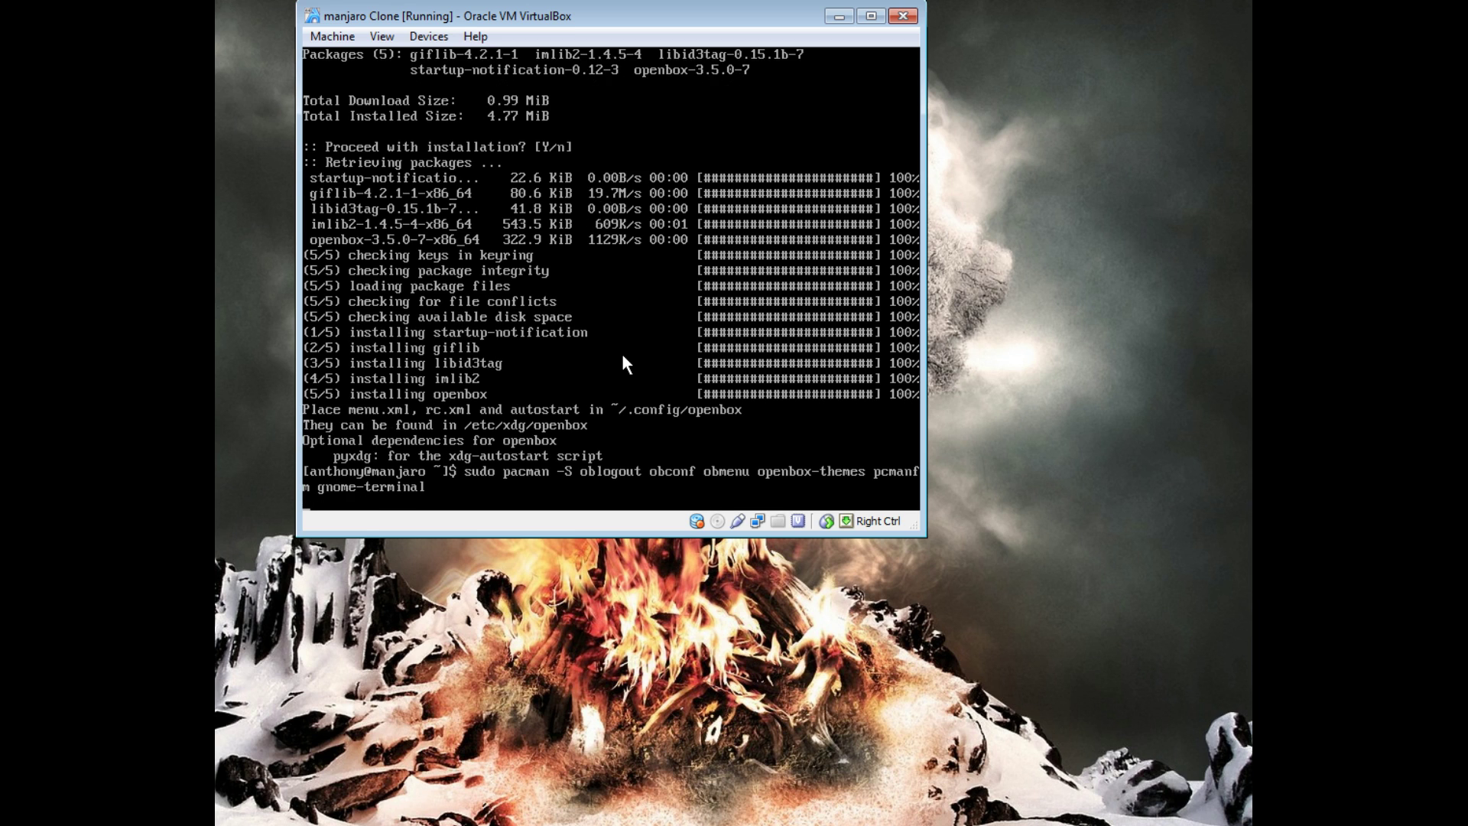
Accept the pacman proceed prompt so all 44 packages install
key(Return)
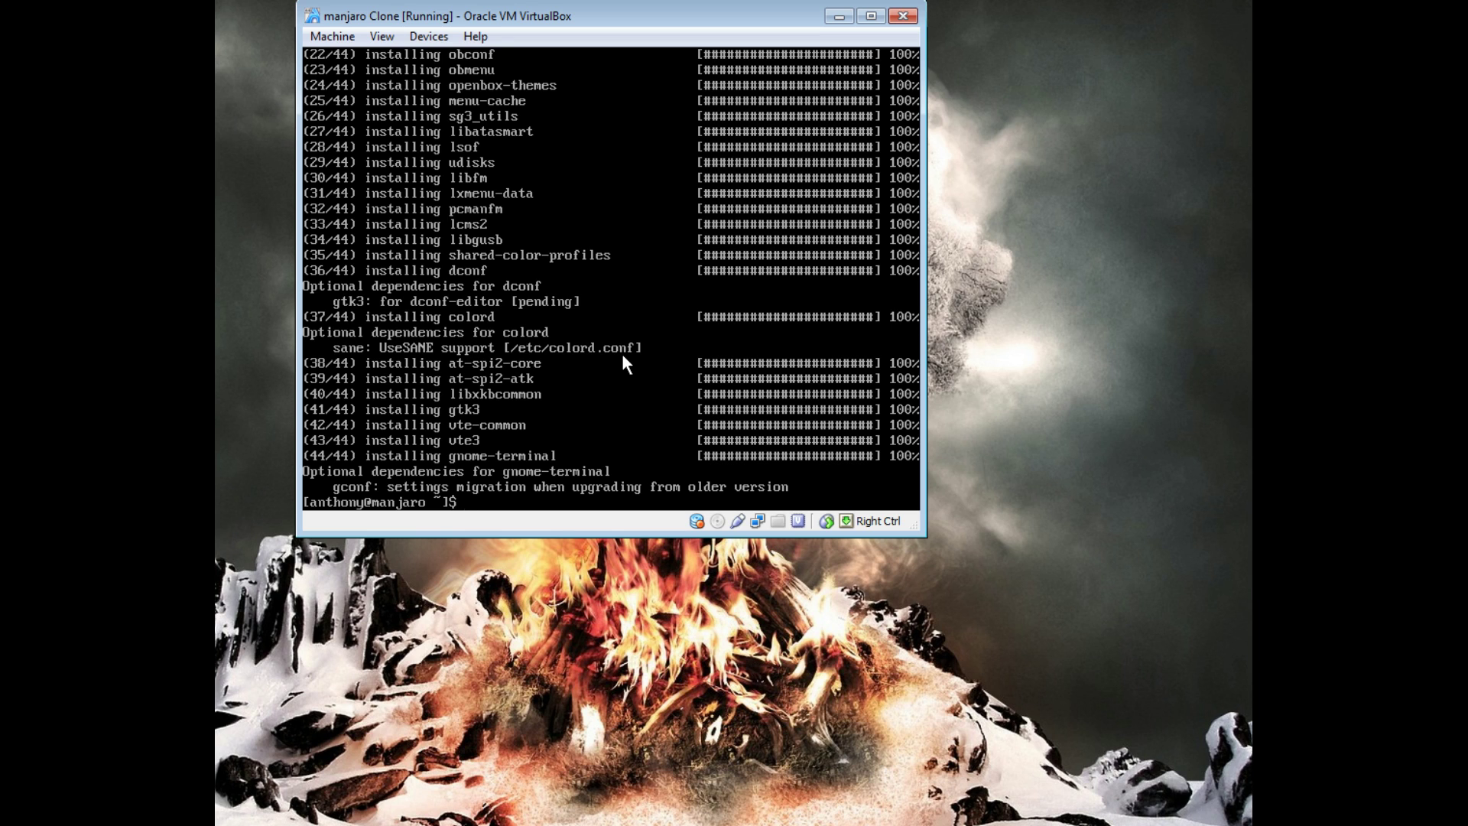
Install lxappearance-obconf, nitrogen, xcompmgr and menumaker with sudo pacman -S, accepting the prompt
text(sudo)
text(pc)
key(BackSpace)
text(acman -S lxappearance)
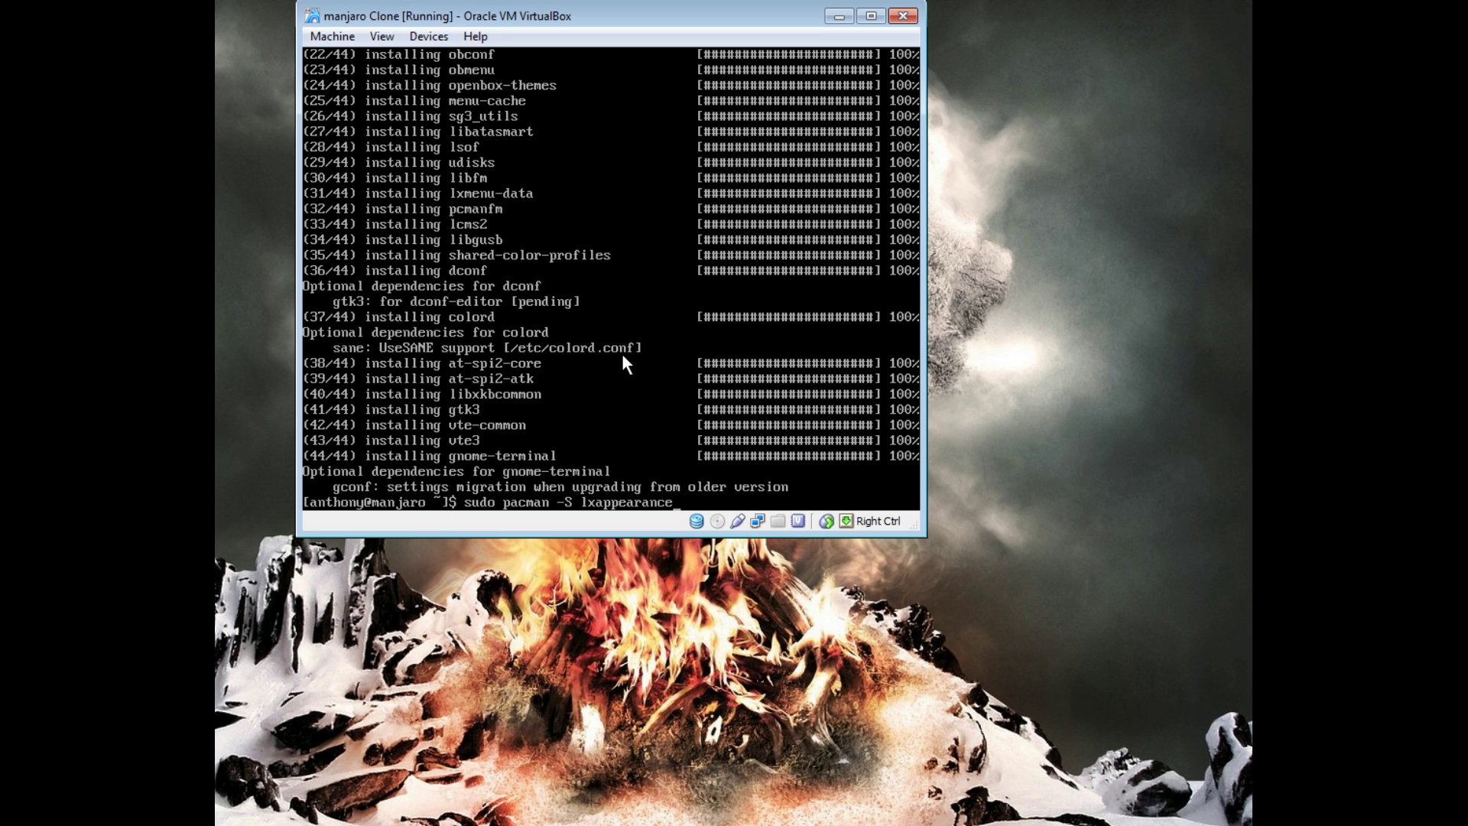
text(-obconf nitrogen xcomp)
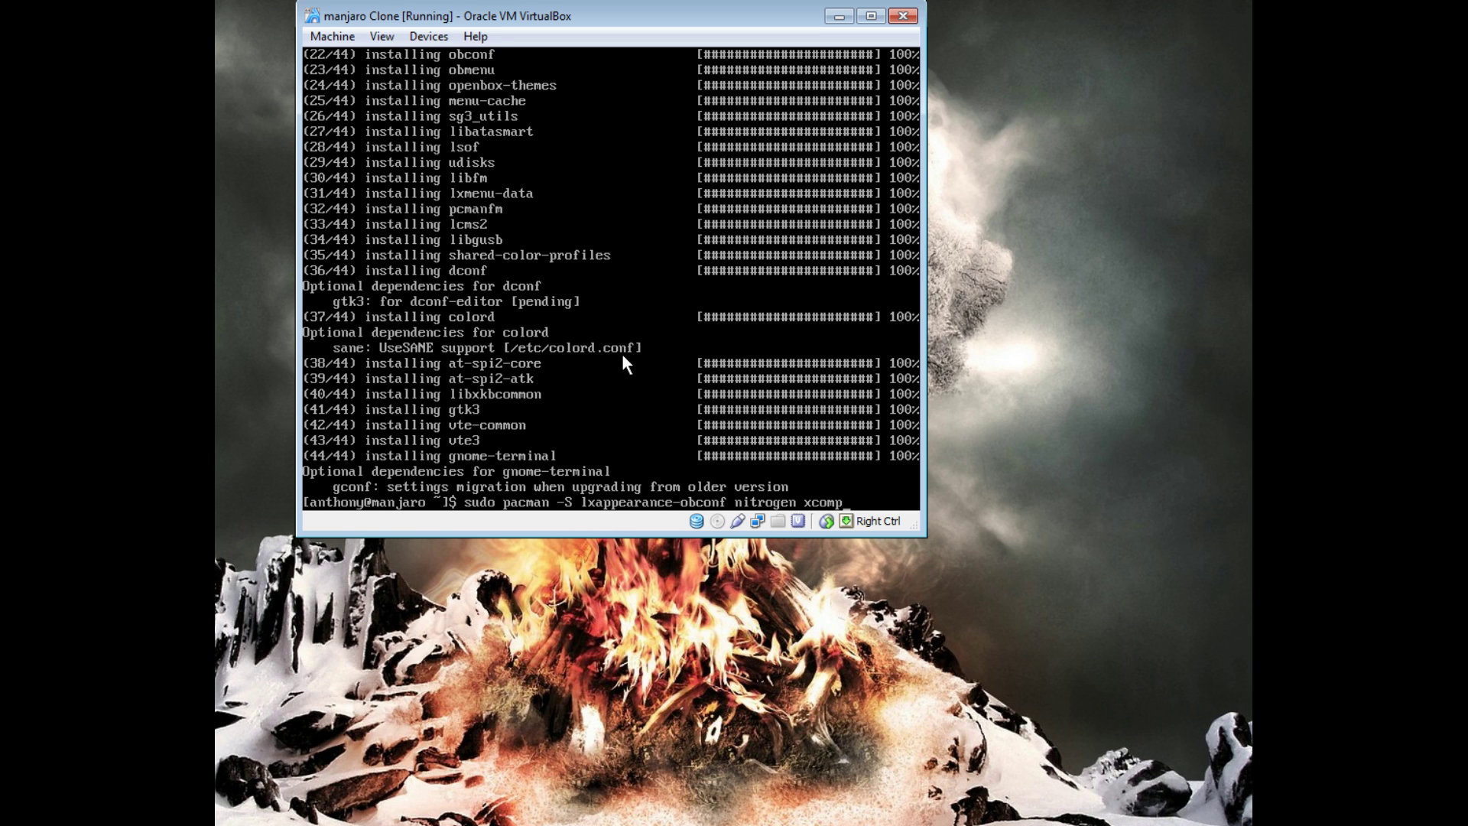
text(mgr menumaker)
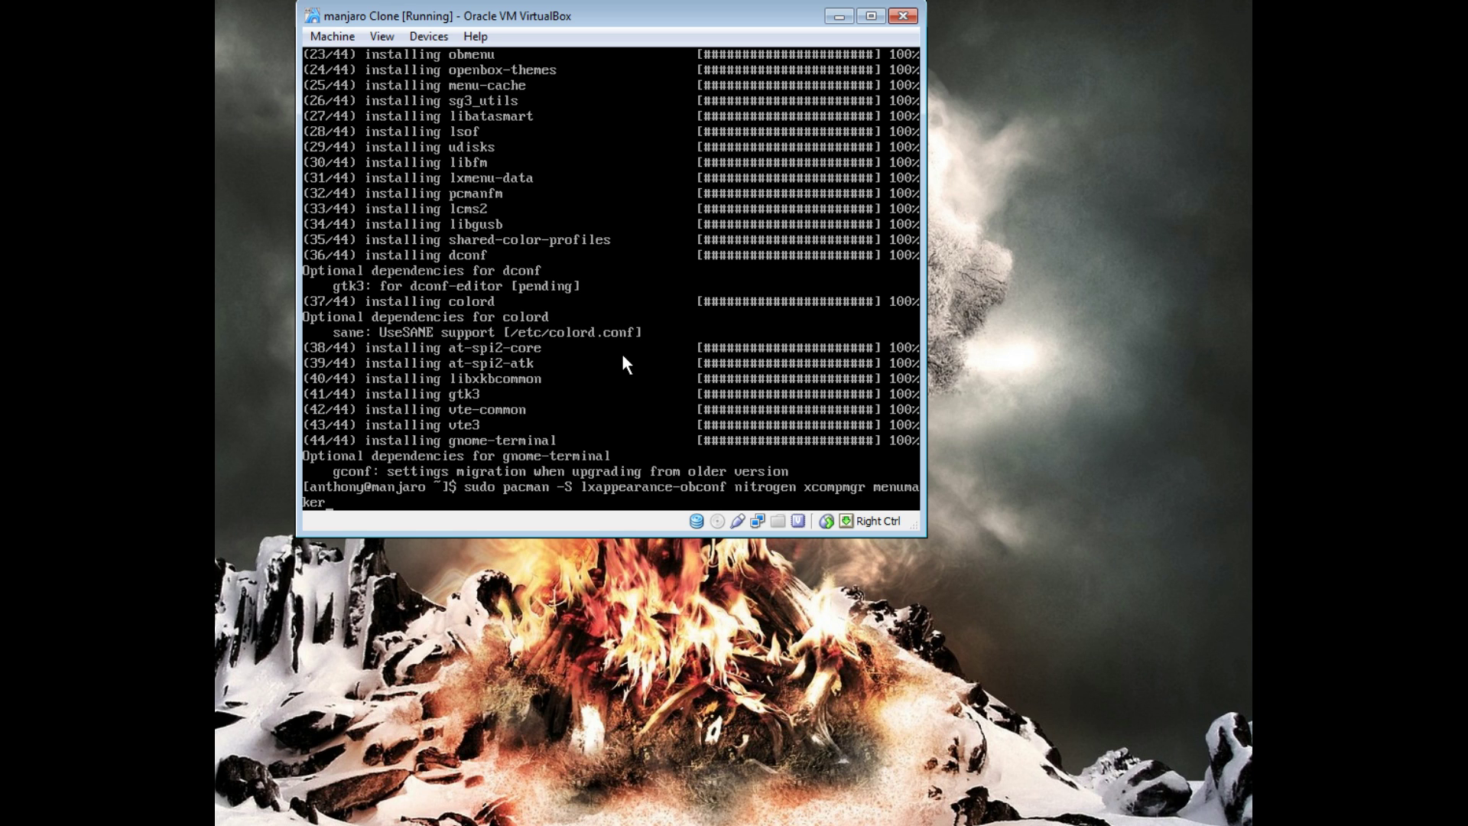
key(Return)
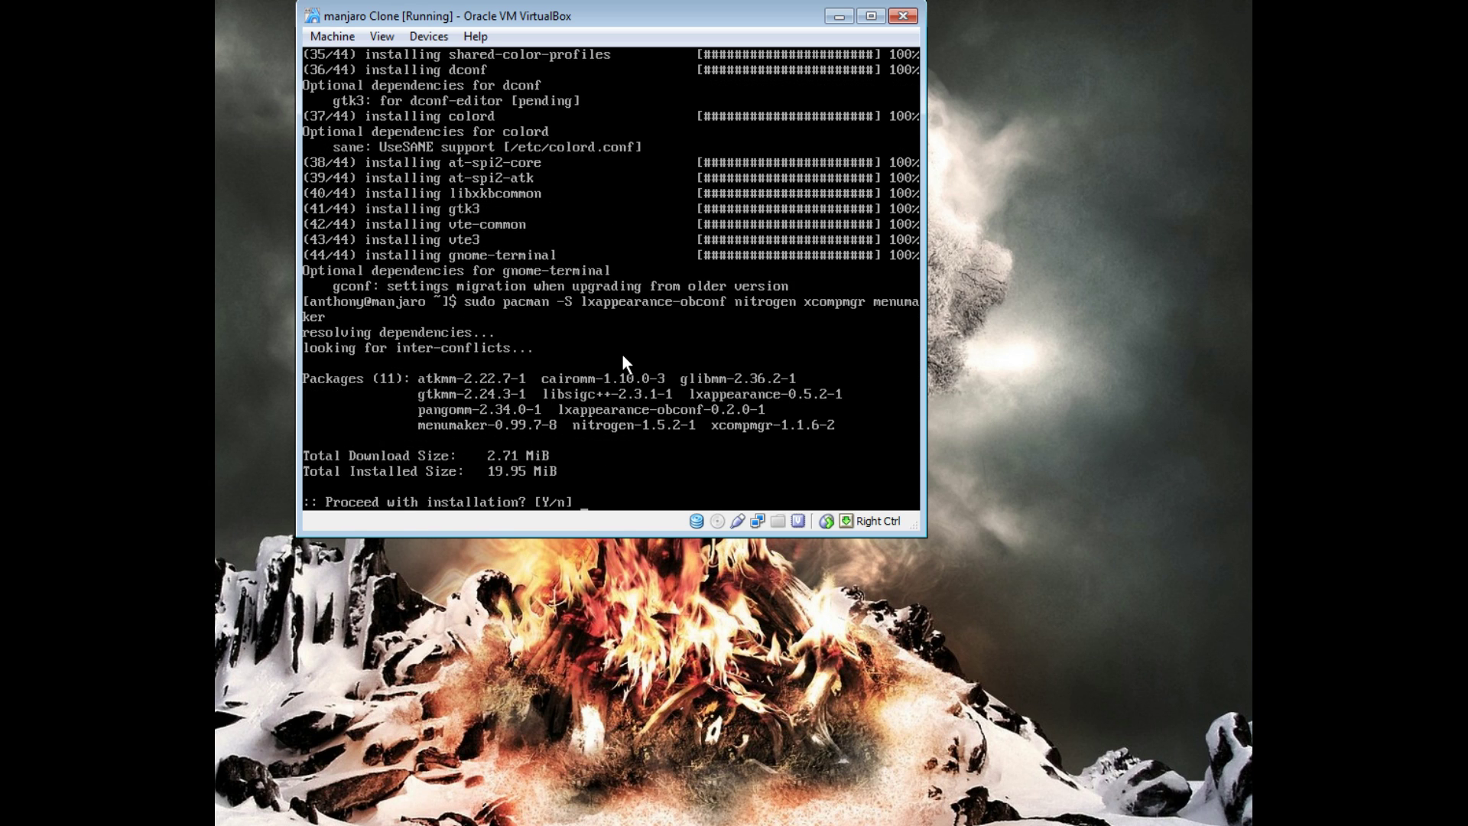
key(Return)
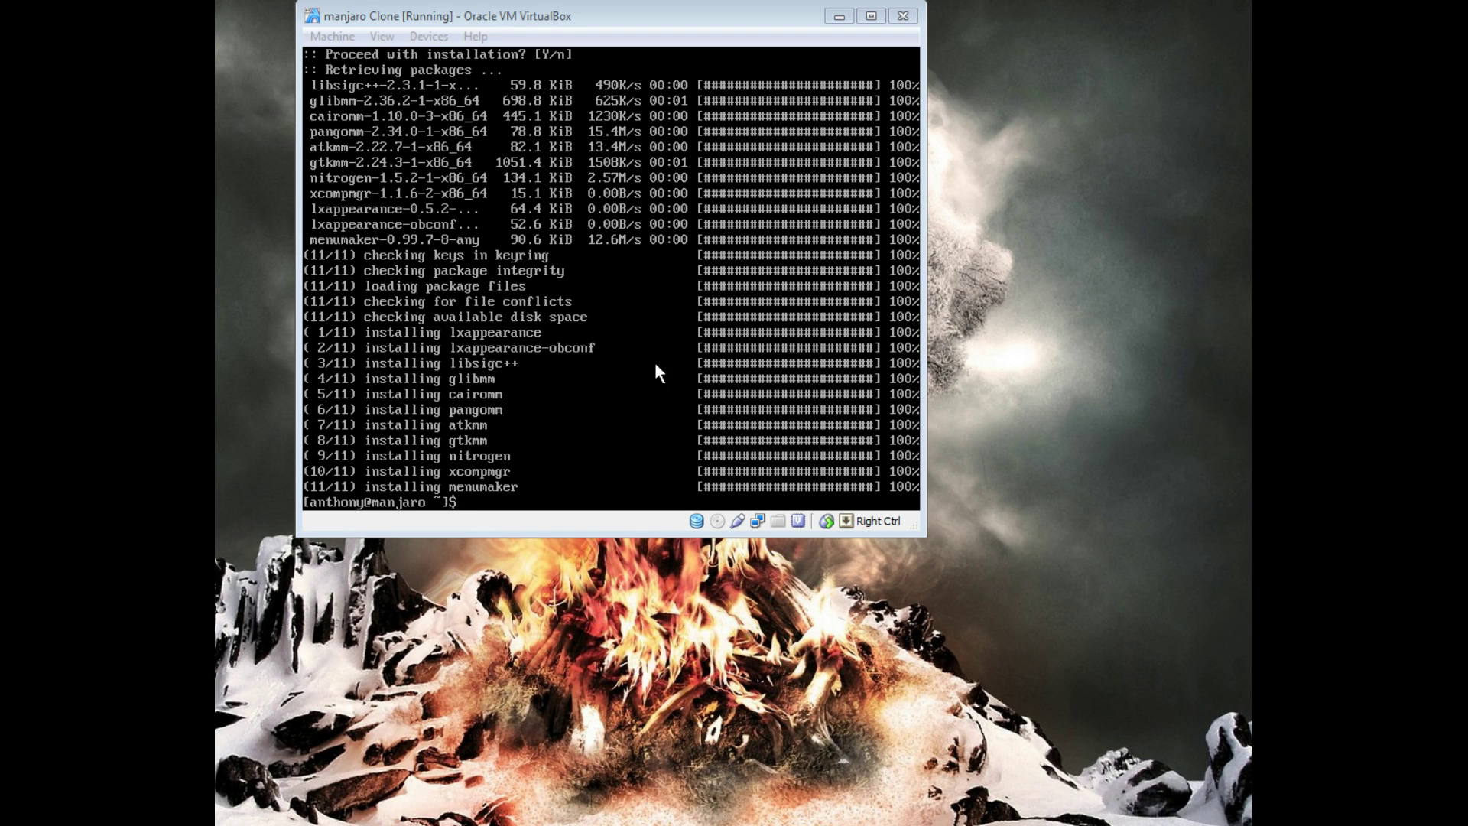
click(696, 384)
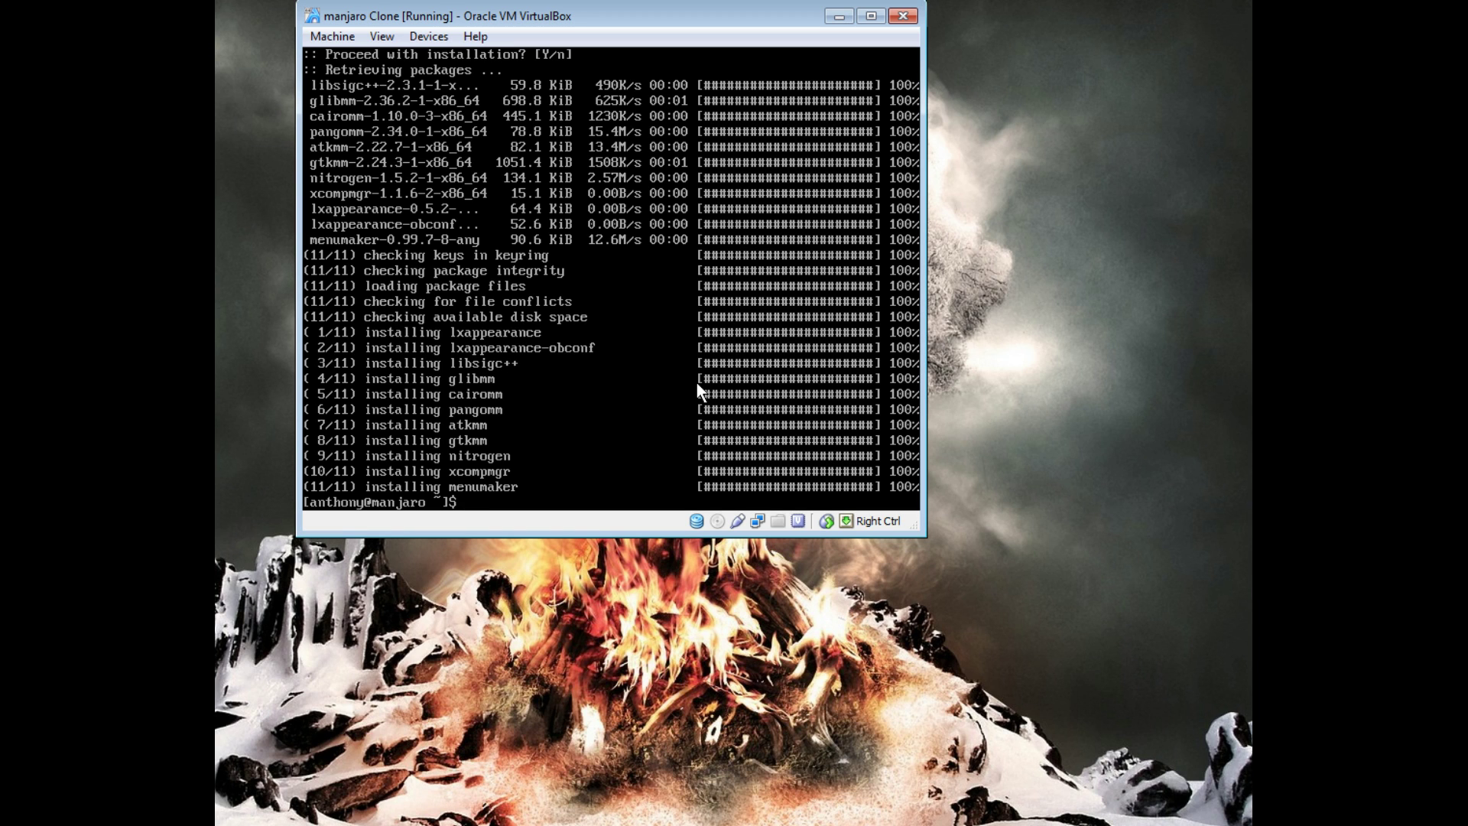
Reboot the VM and boot Manjaro straight from the GRUB menu
text(reboot)
key(Return)
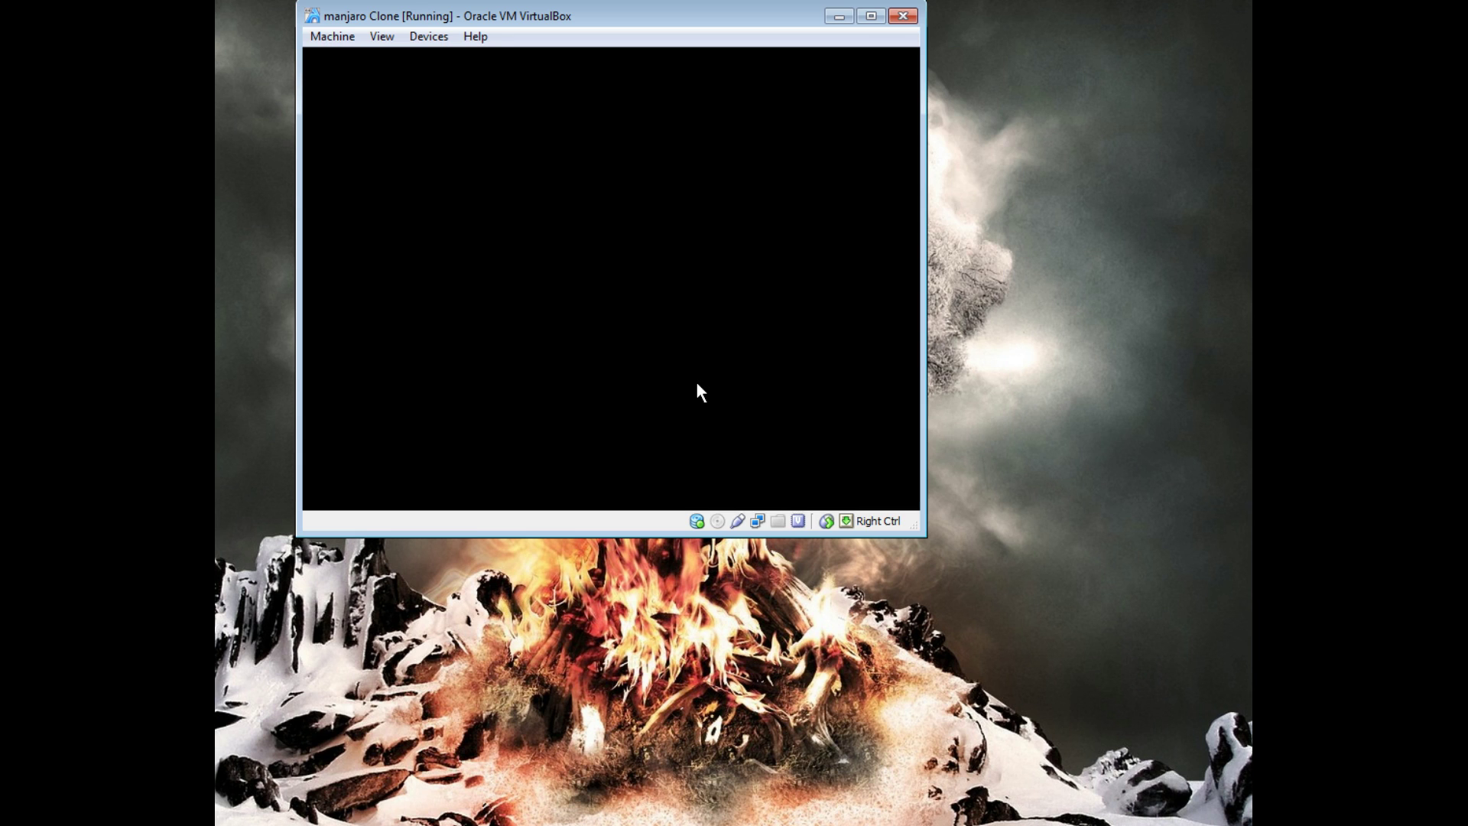
key(Return)
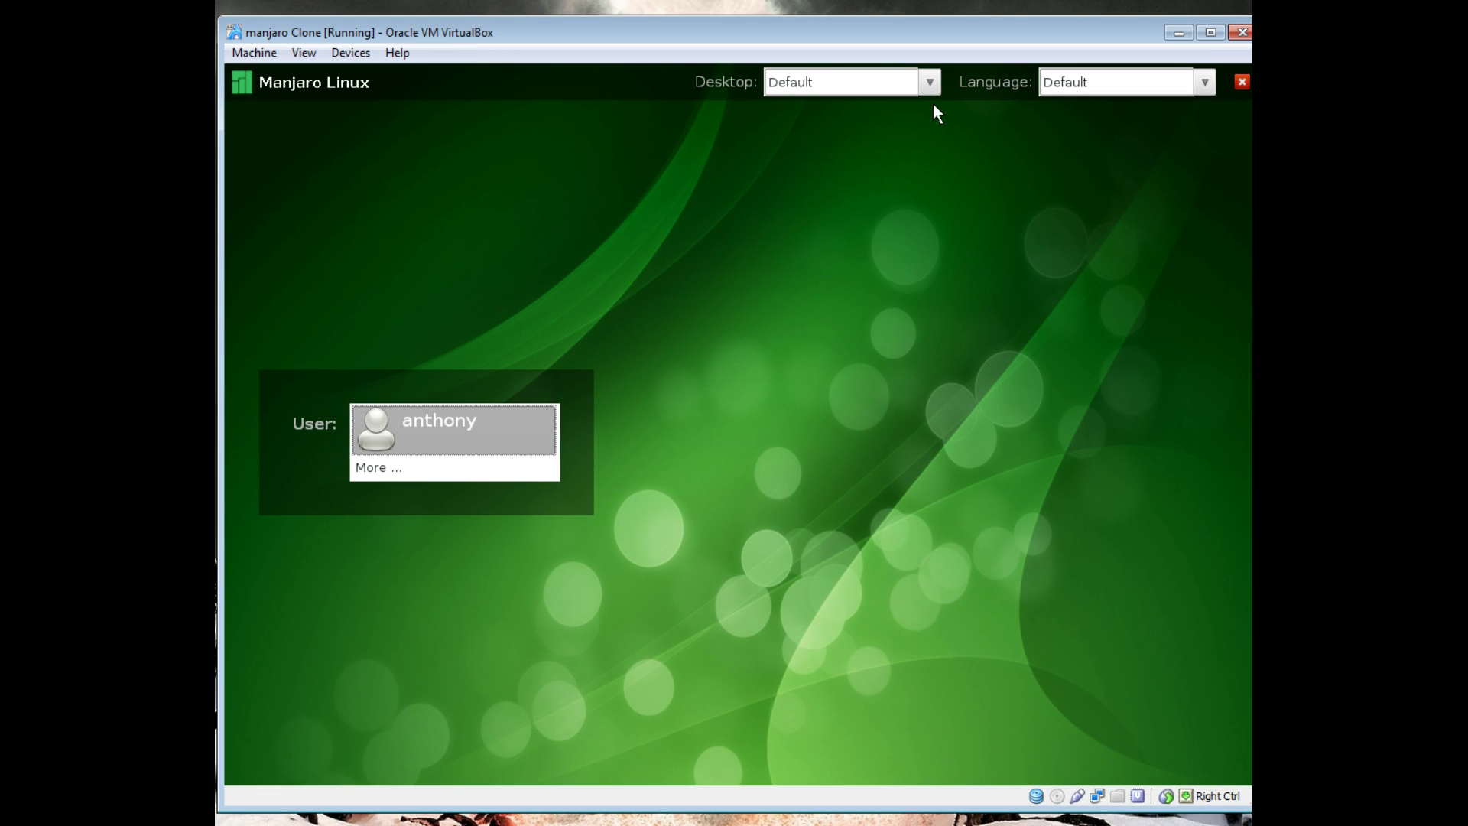
Select the user account on the LXDM screen and submit its password
click(468, 423)
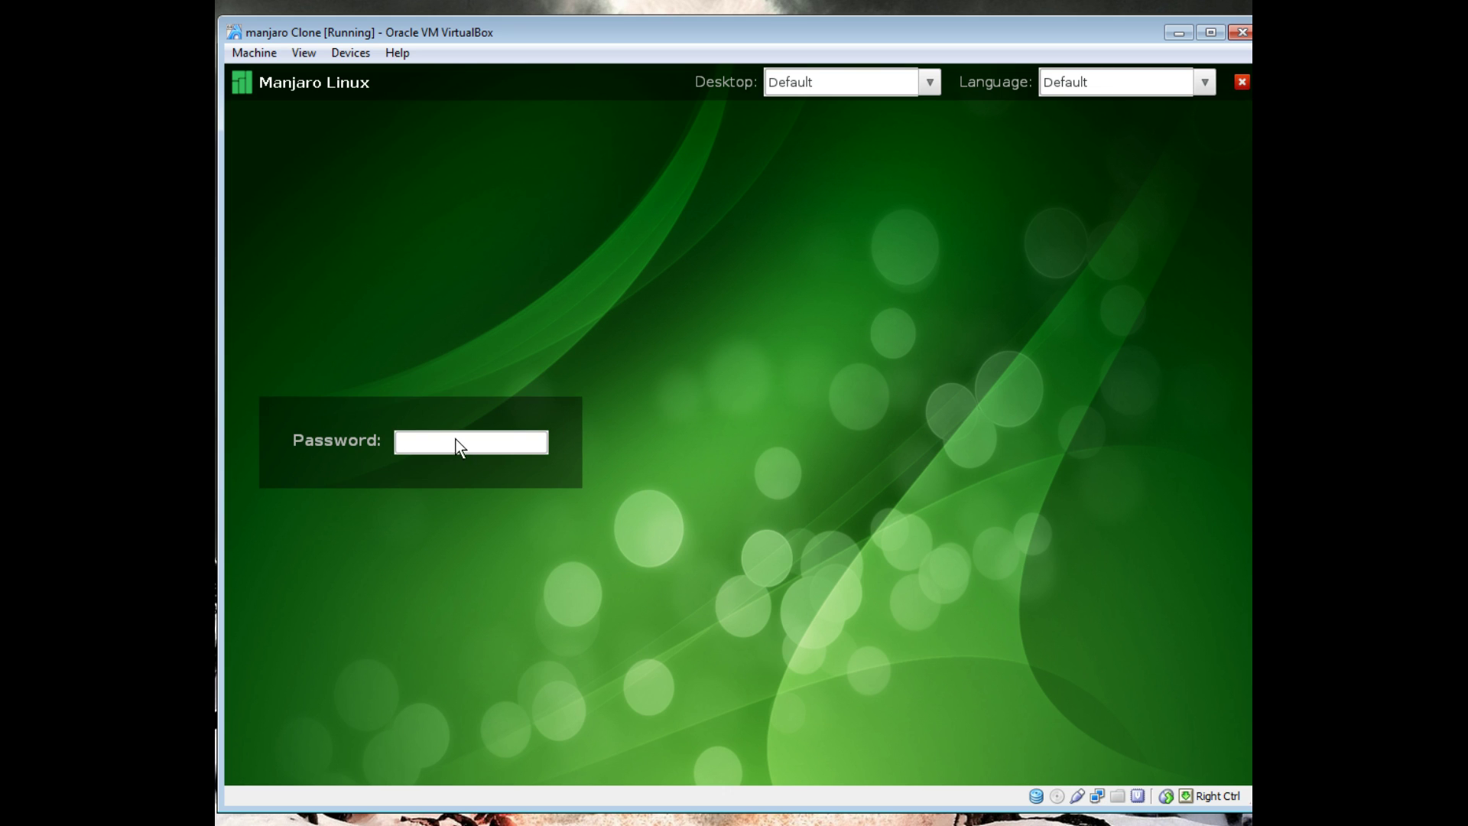
click(928, 88)
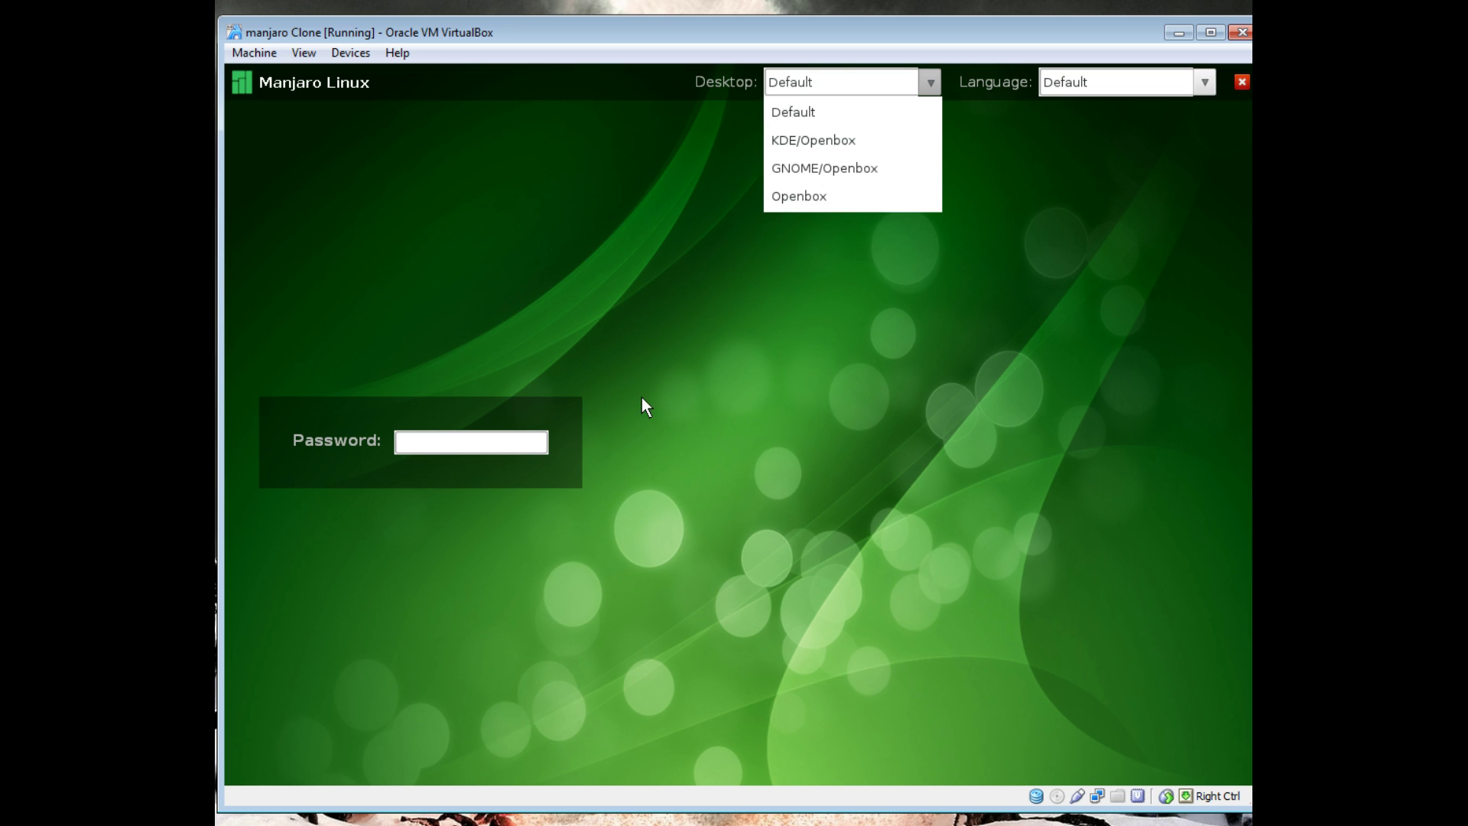
click(475, 450)
text(•••••••)
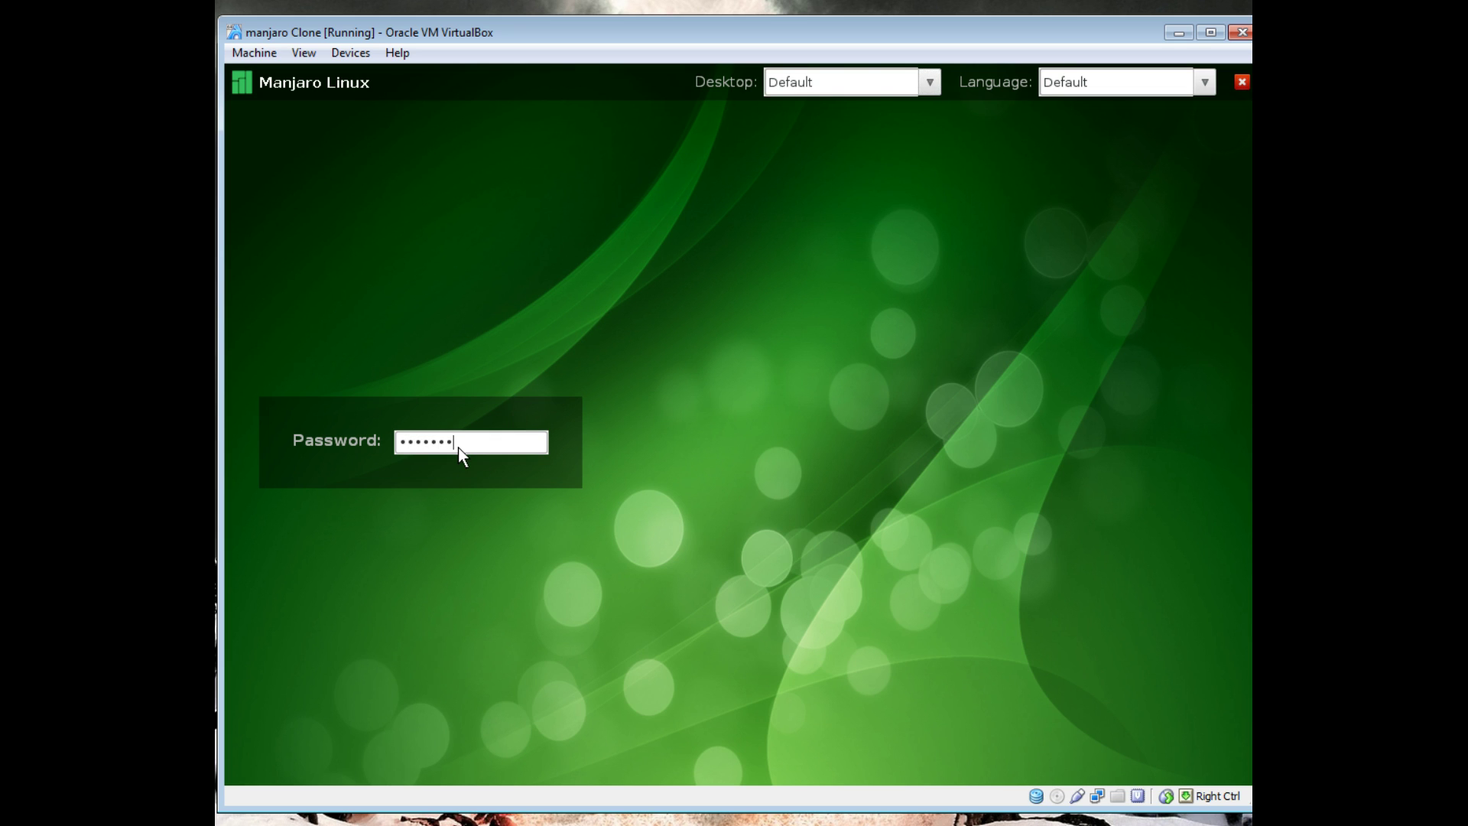
key(Return)
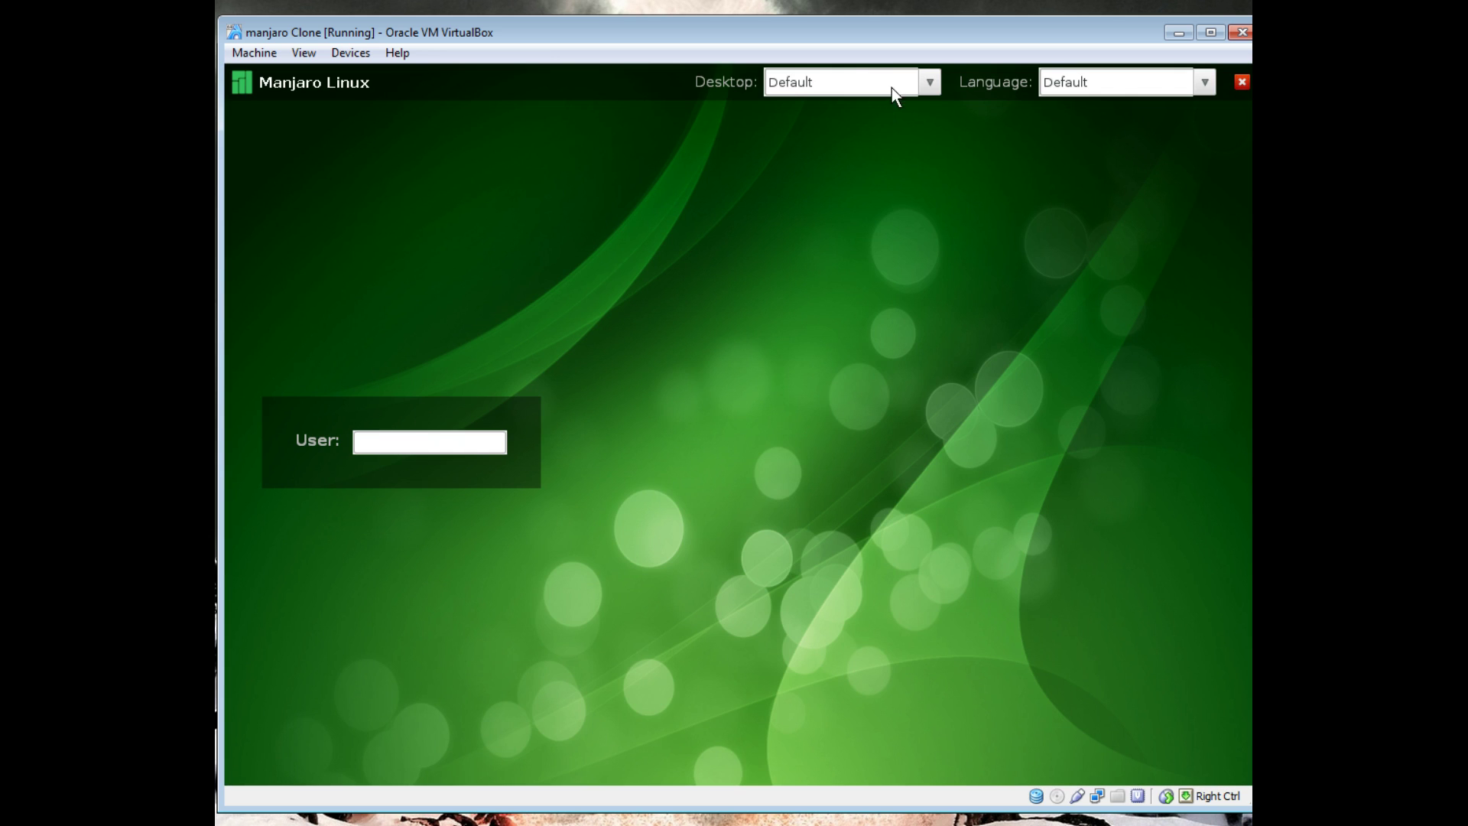
Choose the Openbox session, enter the user name and password, and log in
click(931, 84)
click(815, 194)
click(423, 452)
text(anthony)
key(Return)
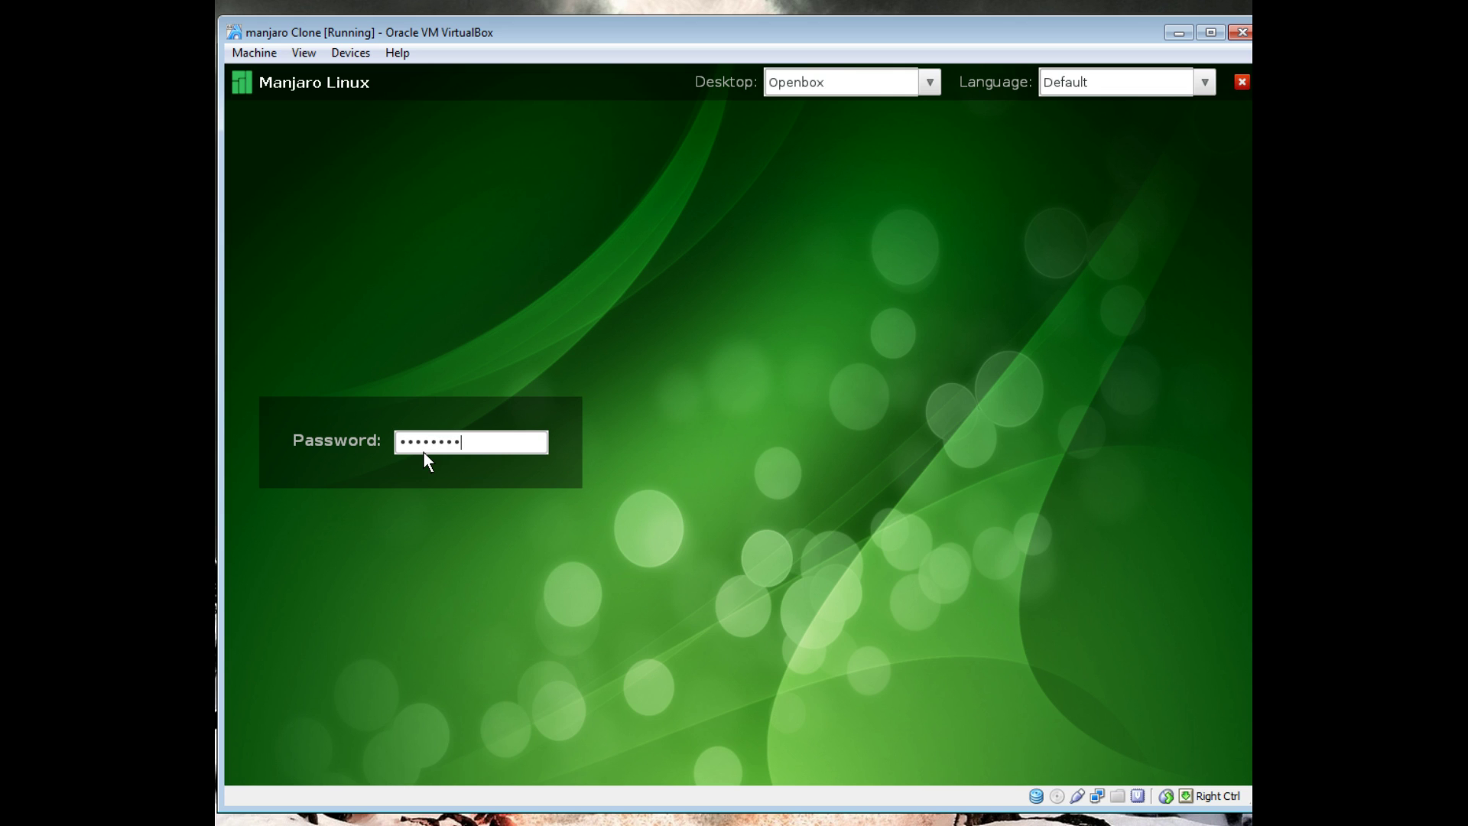
key(Return)
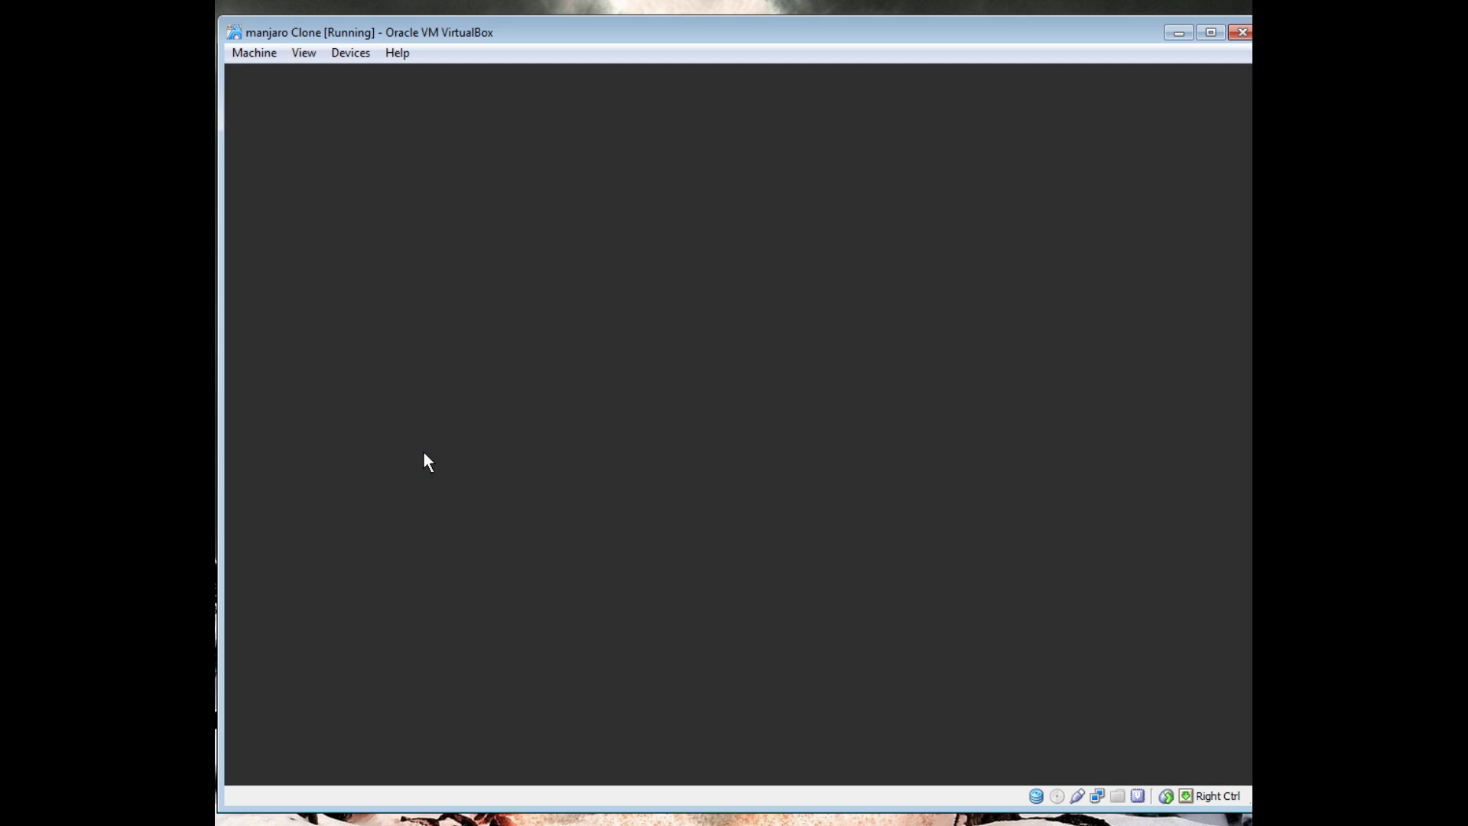
Browse the Openbox desktop menu, try an OpenOffice app, and dismiss the ooffice error
right_click(506, 246)
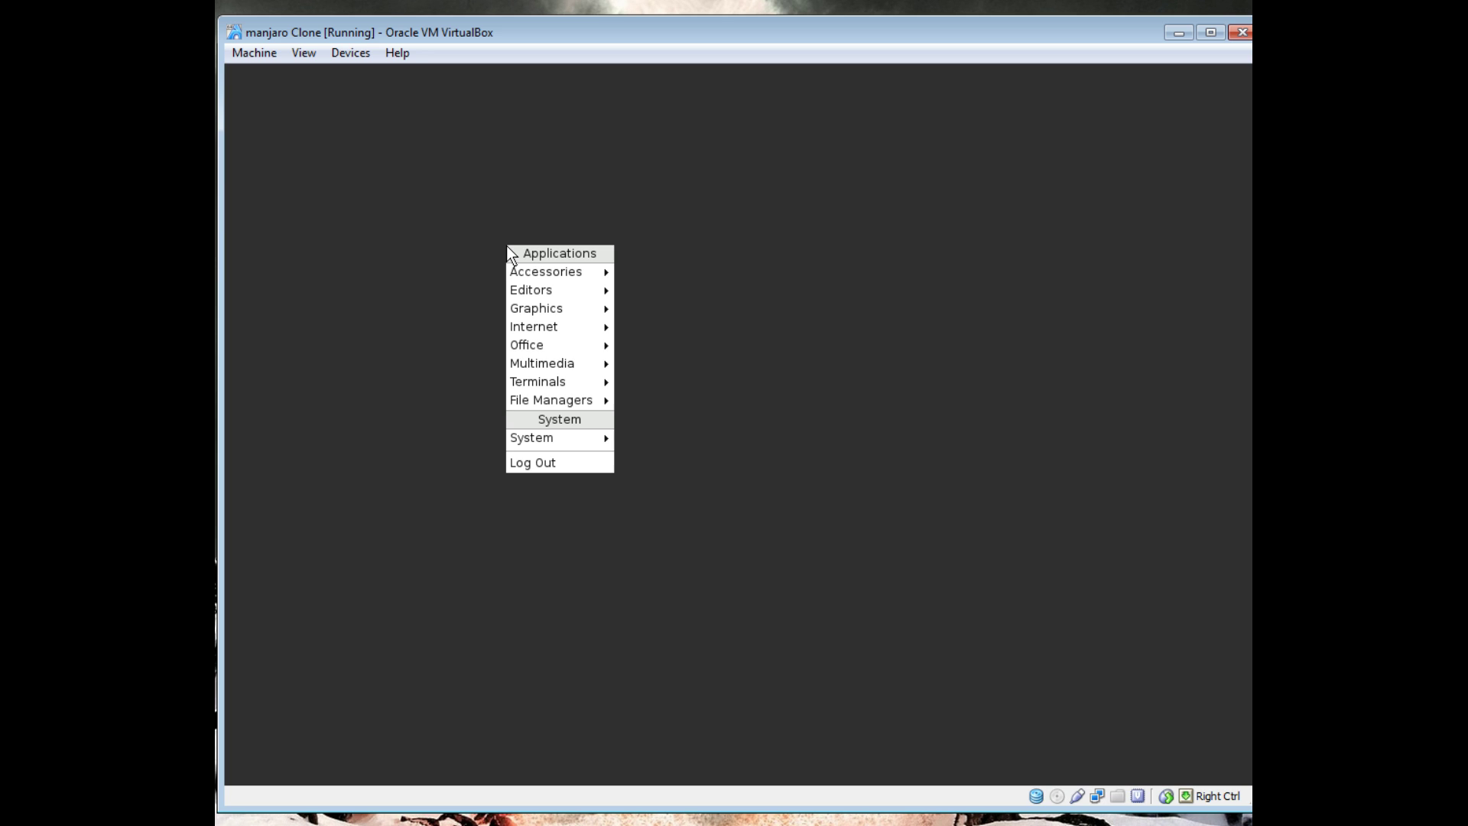
mouse_move(517, 272)
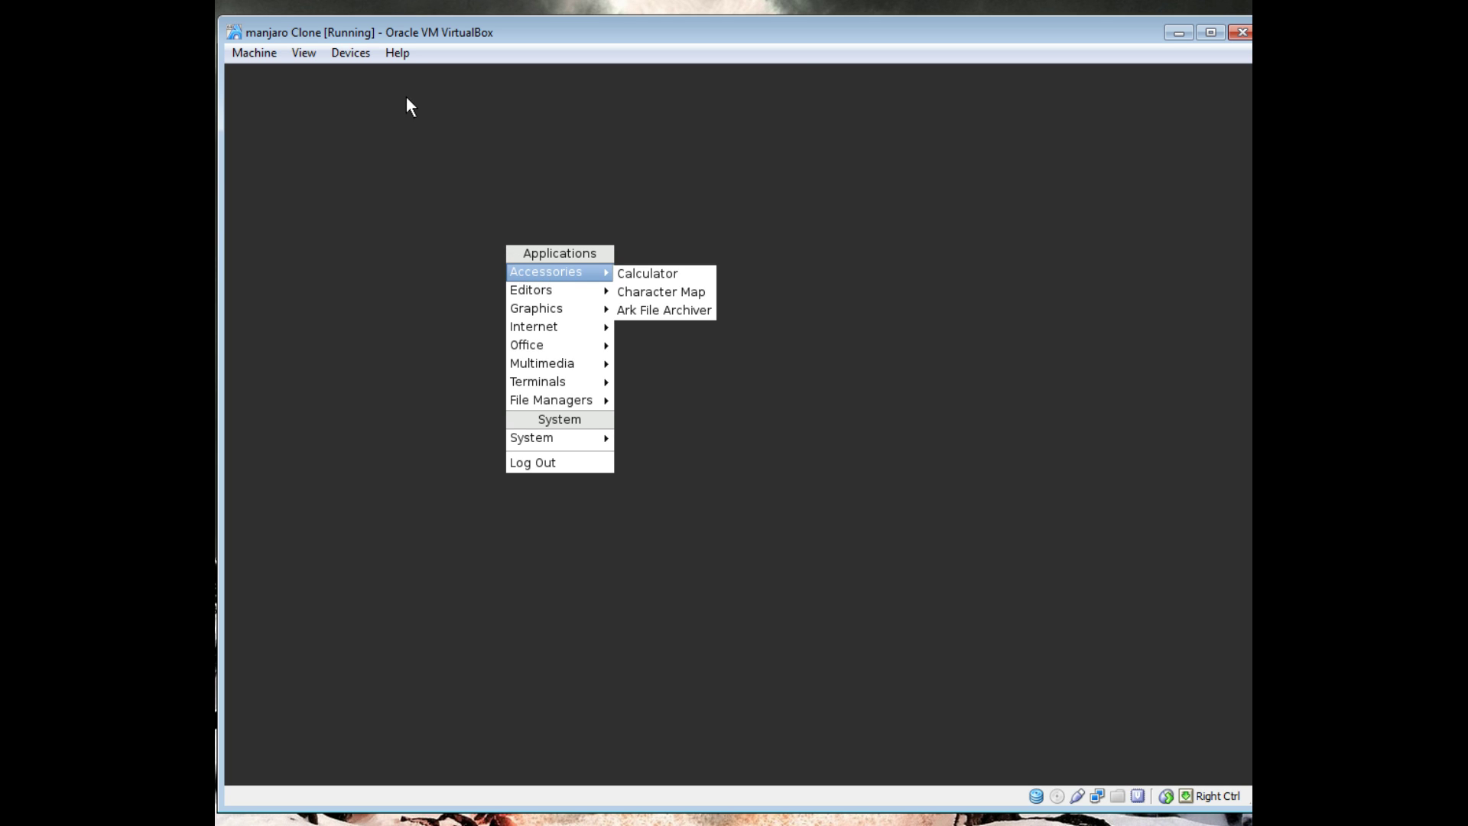
click(587, 125)
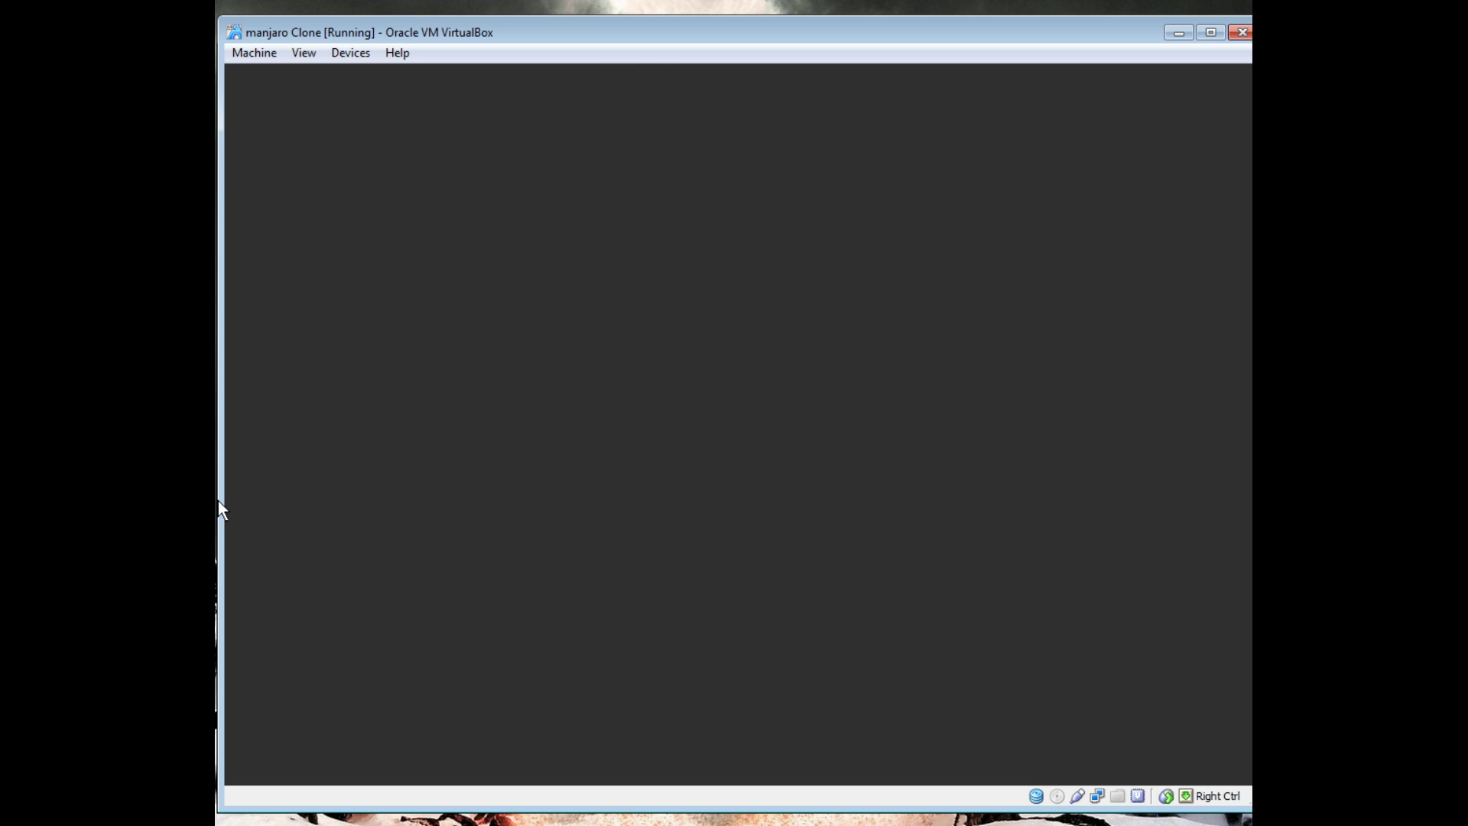
right_click(483, 282)
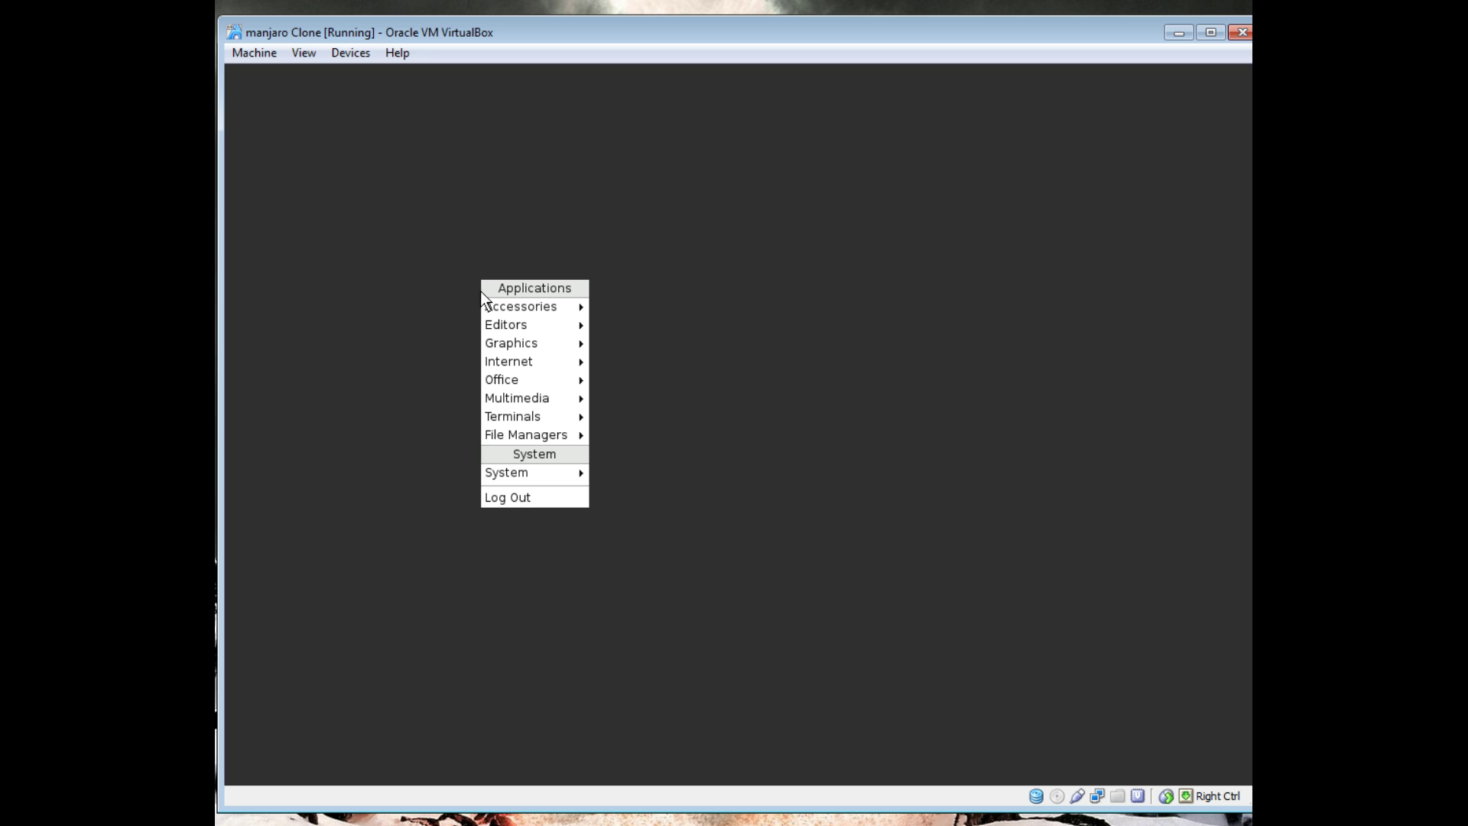
mouse_move(526, 433)
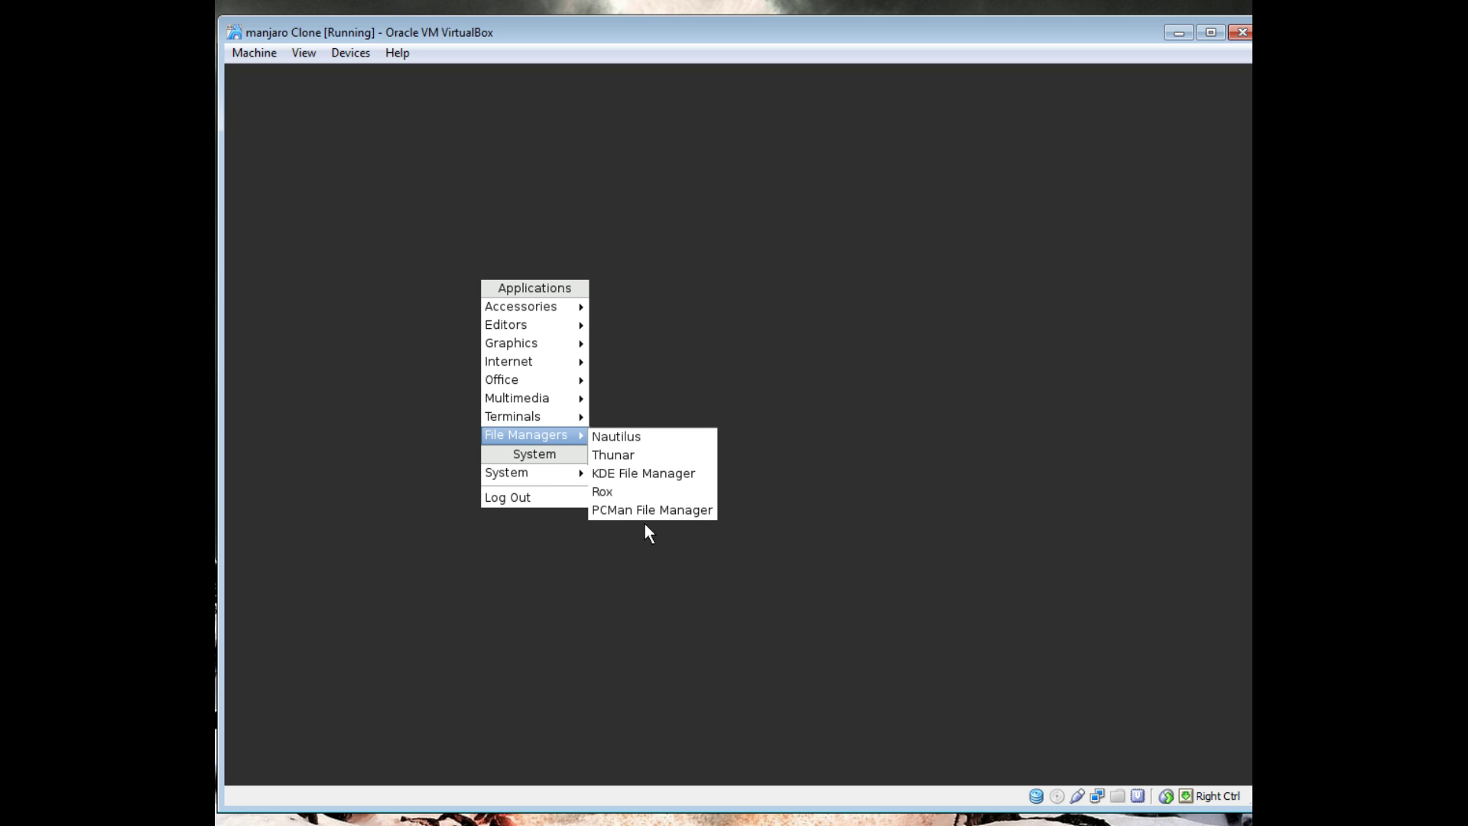
mouse_move(522, 388)
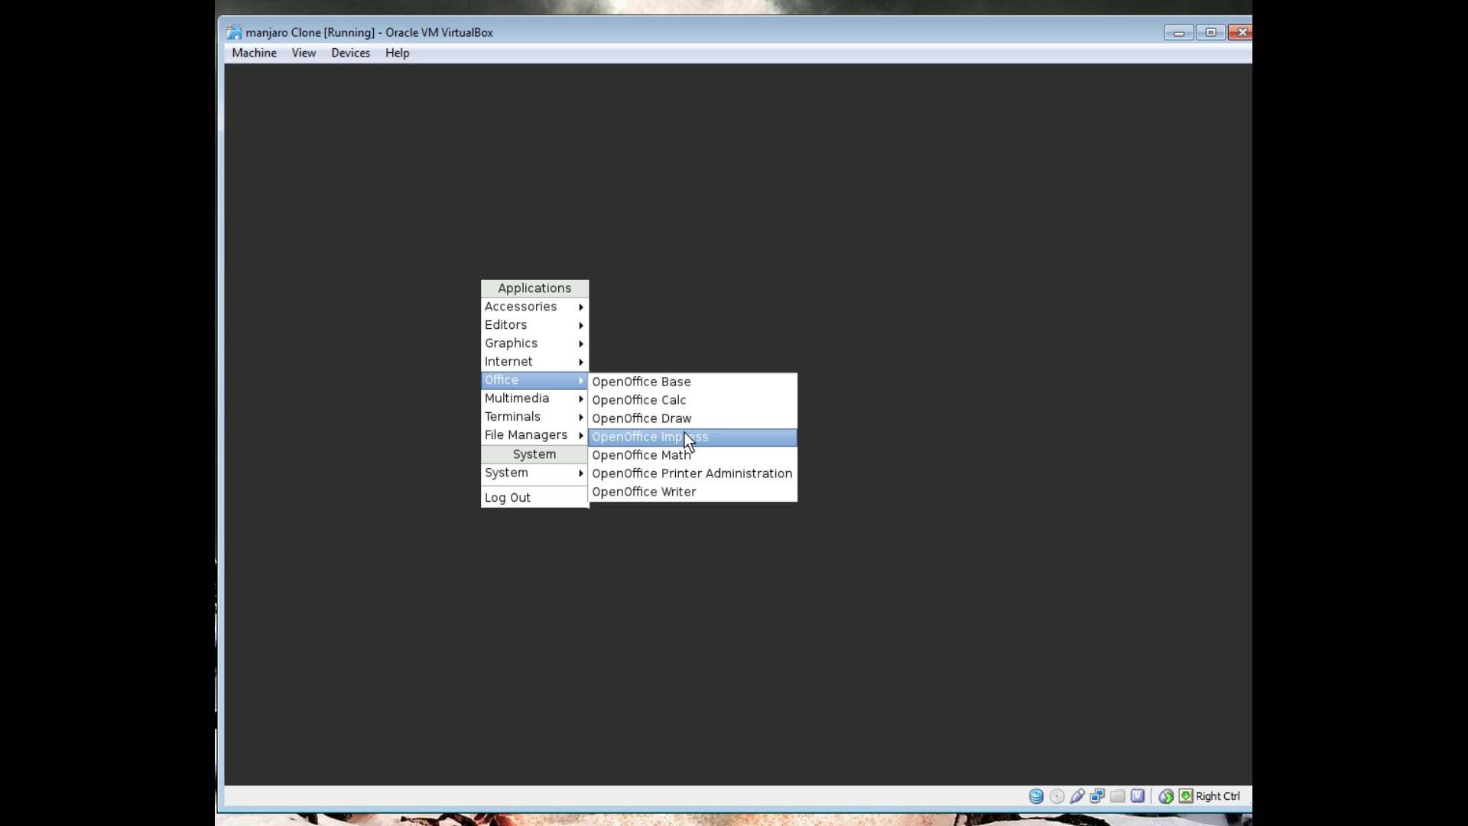
click(669, 493)
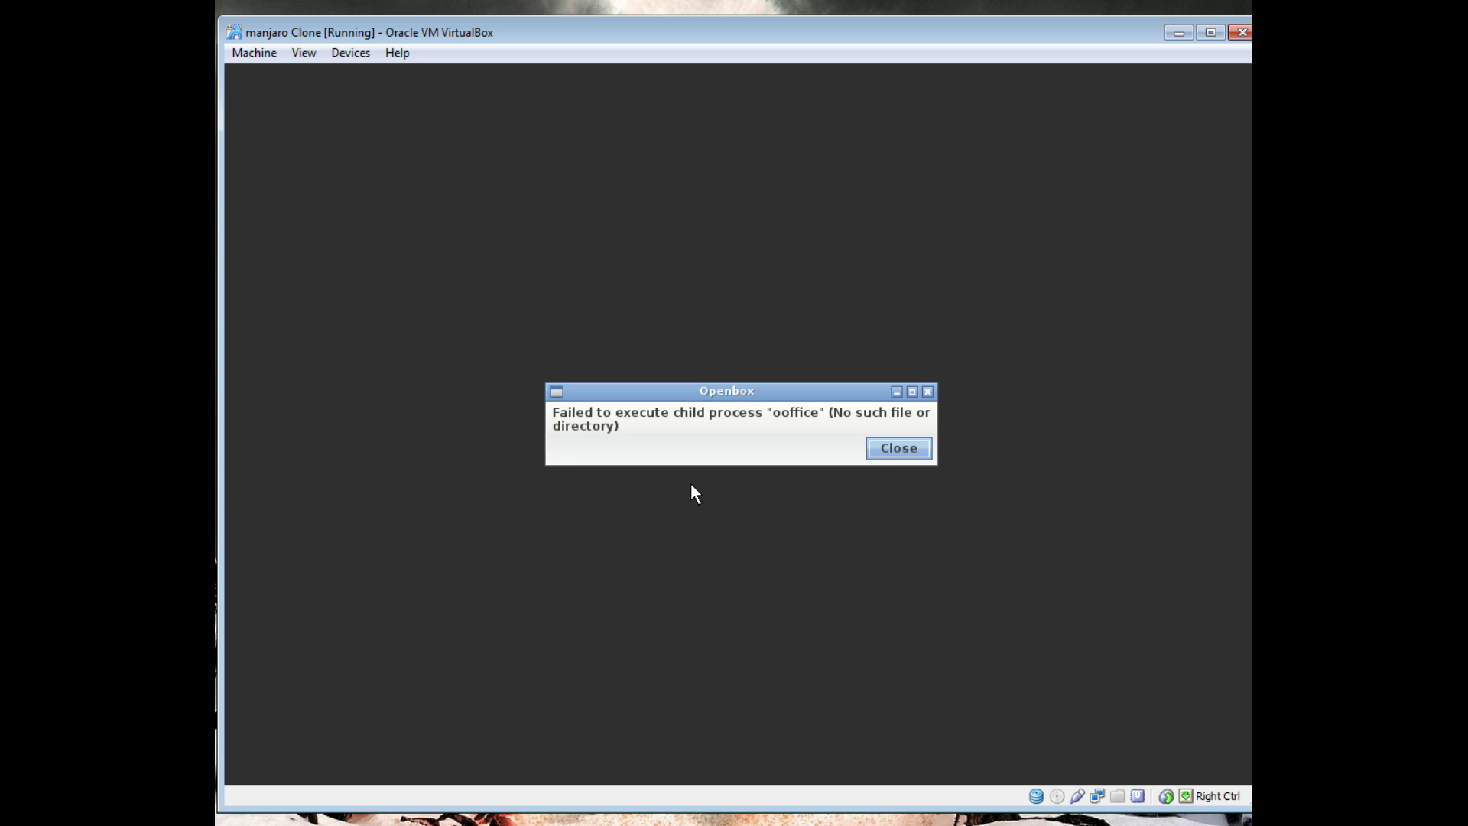
click(875, 455)
Reopen the Openbox desktop menu and show its Terminals submenu
right_click(498, 260)
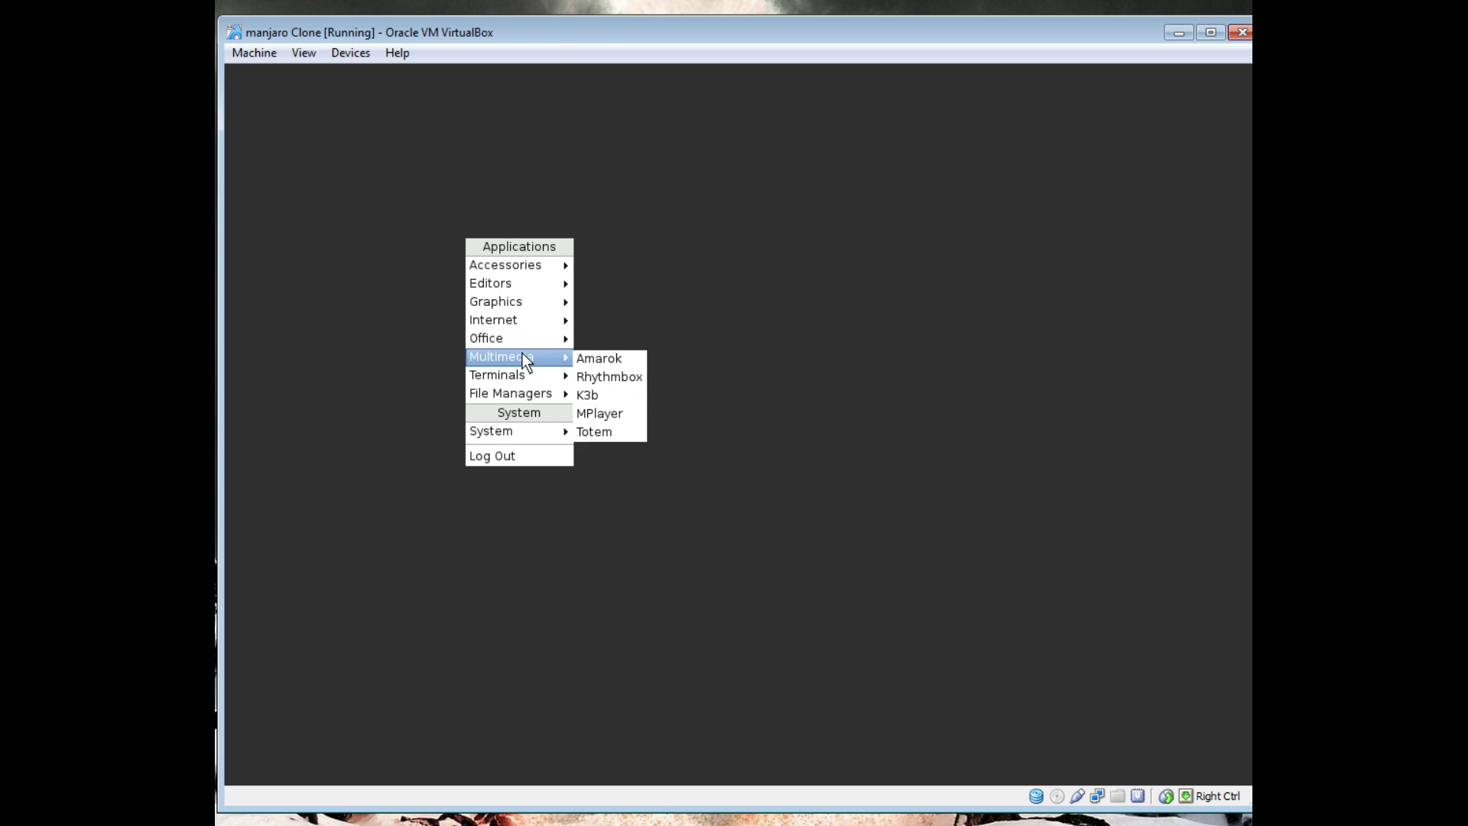
mouse_move(535, 342)
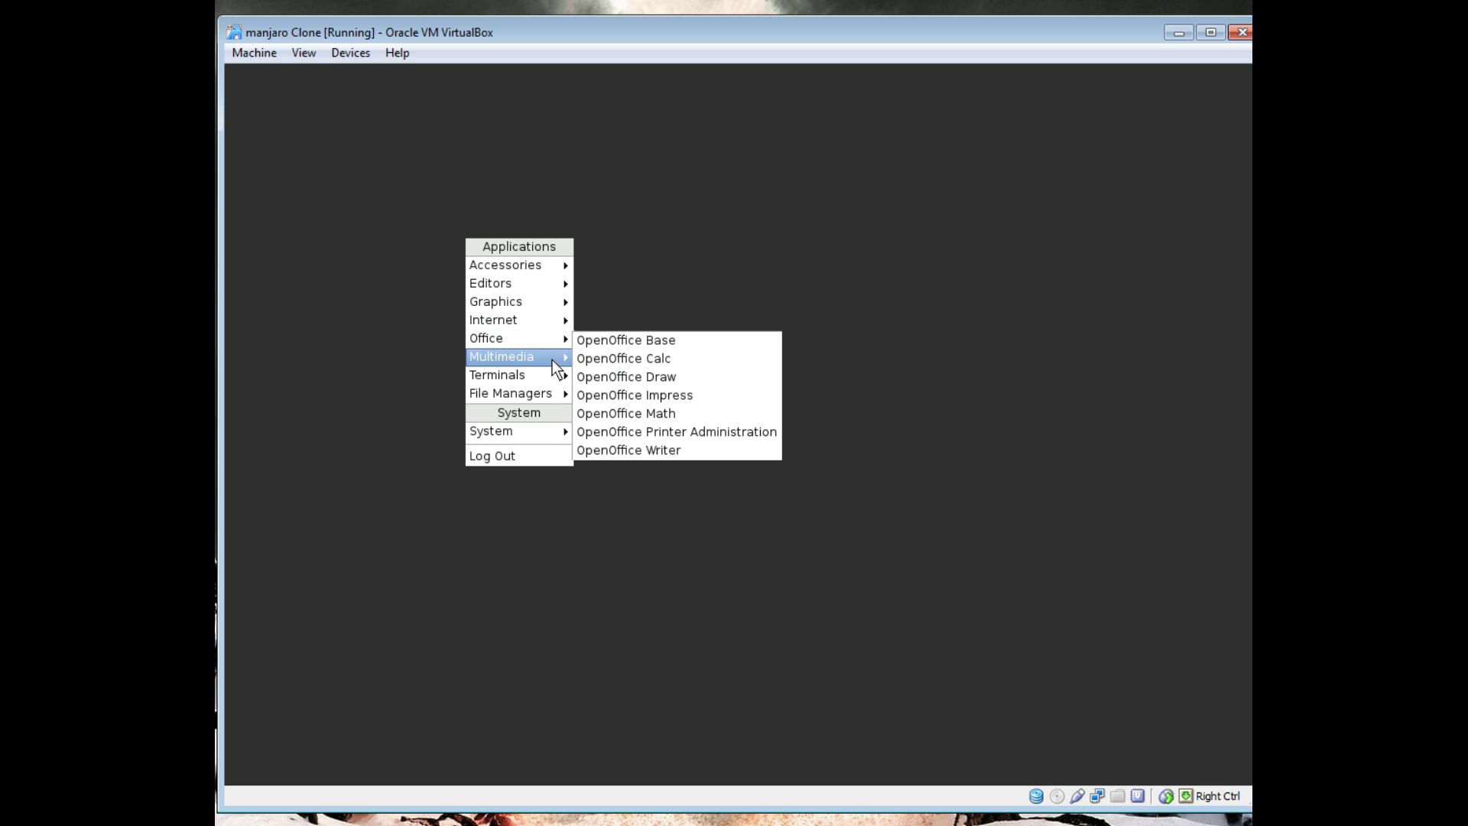
mouse_move(523, 383)
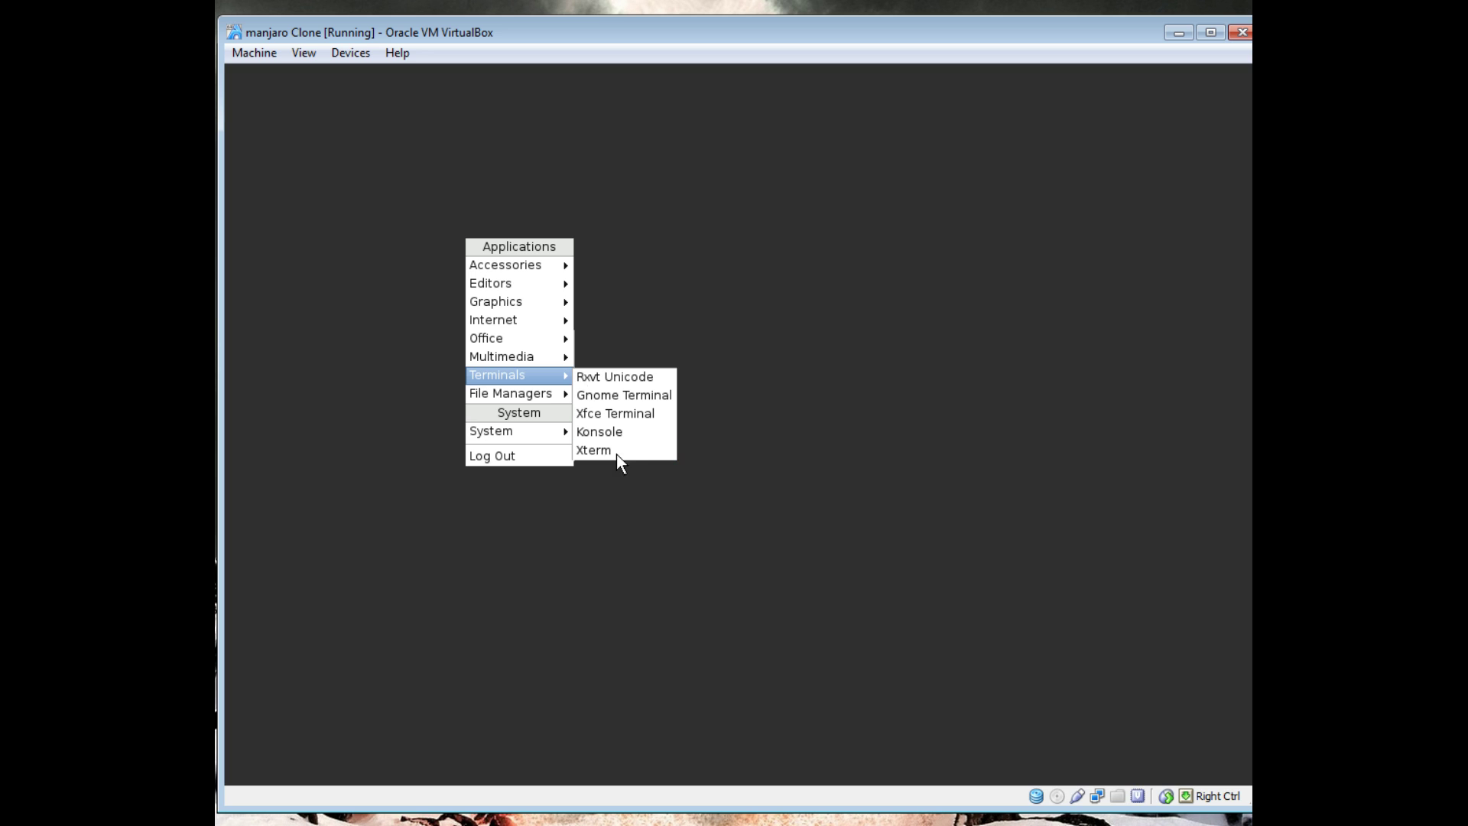
Log out of Openbox from the desktop menu and confirm Exit
click(493, 459)
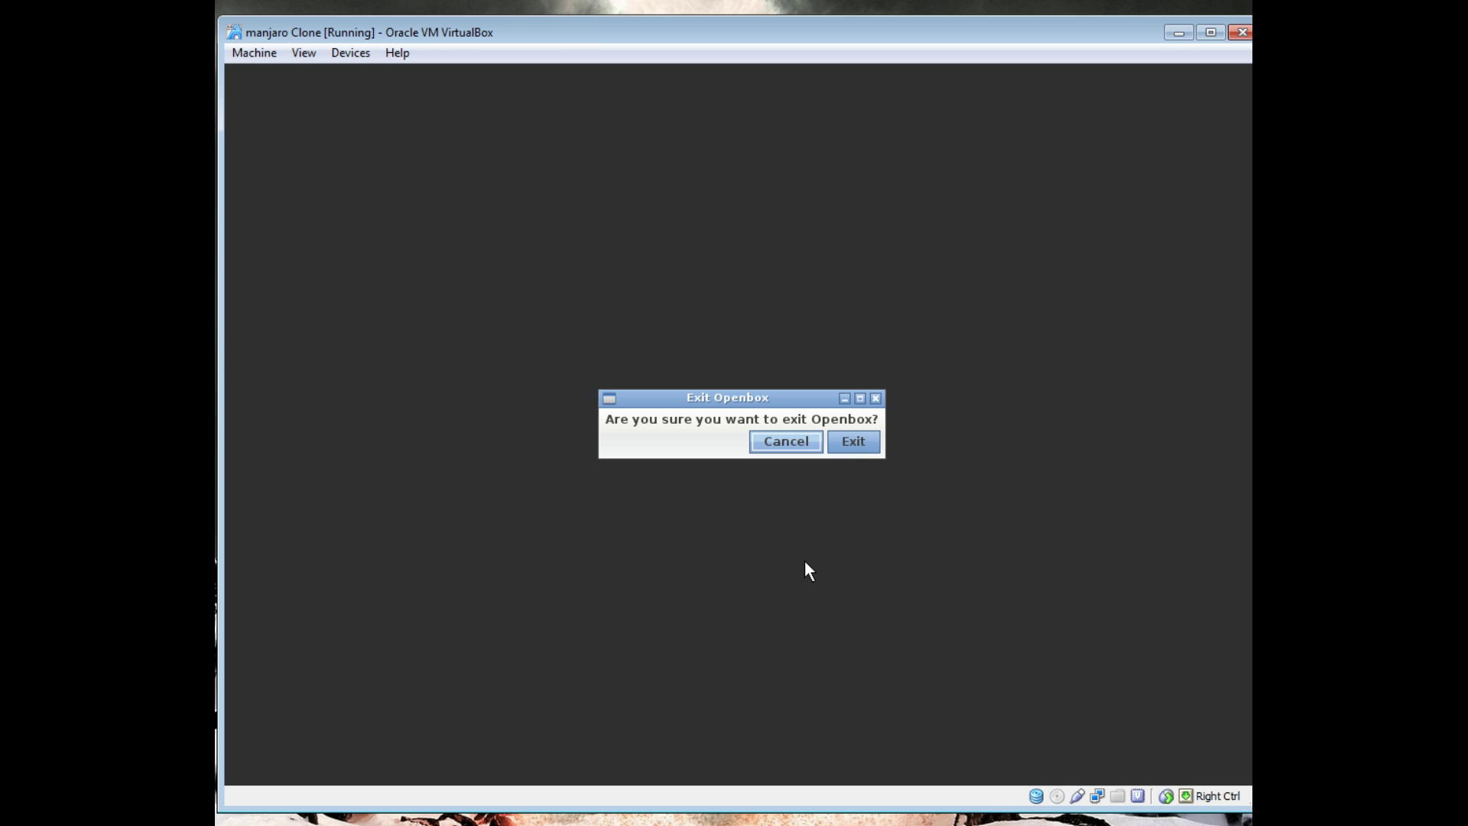
click(845, 446)
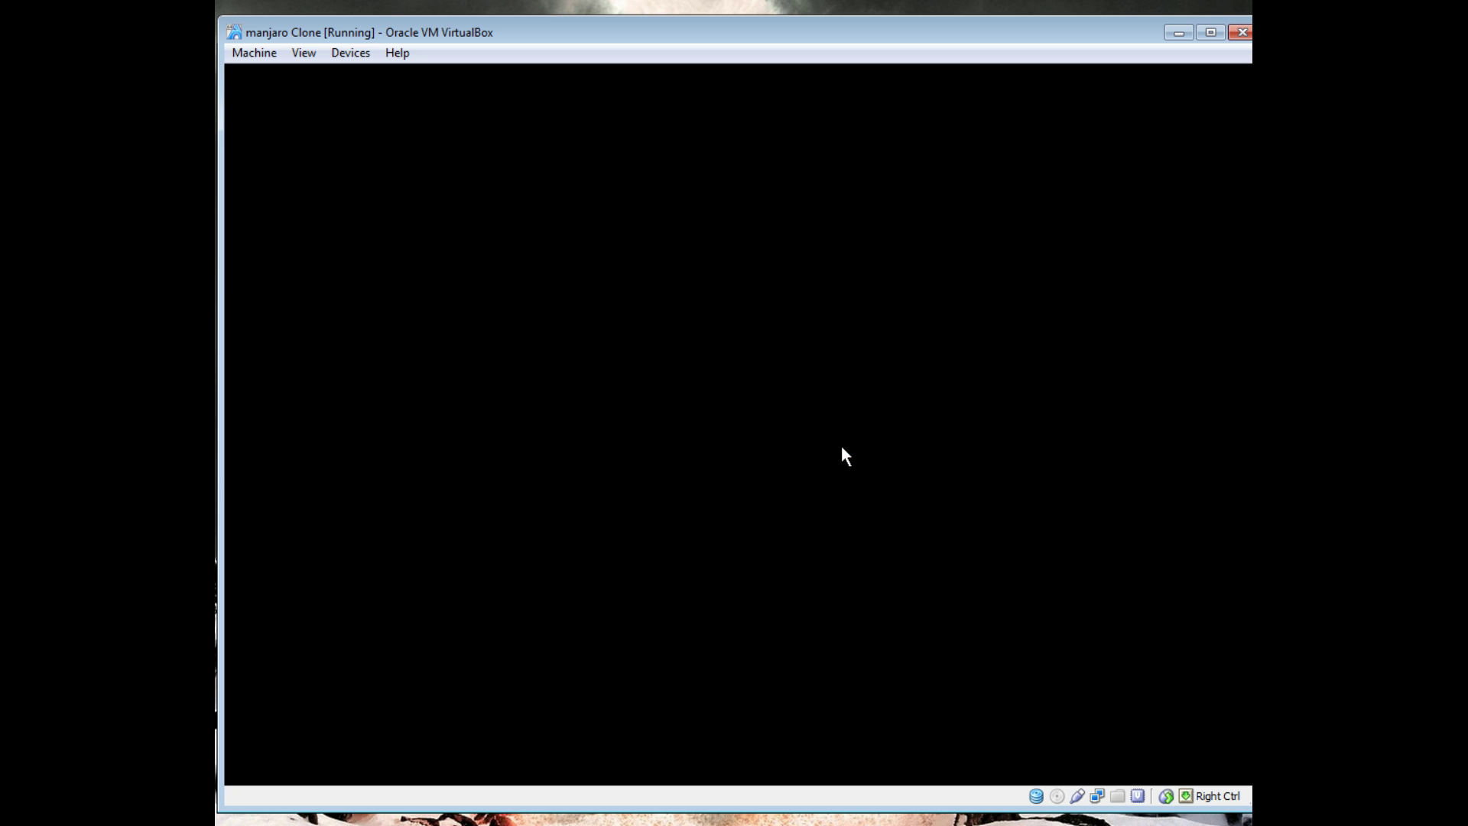